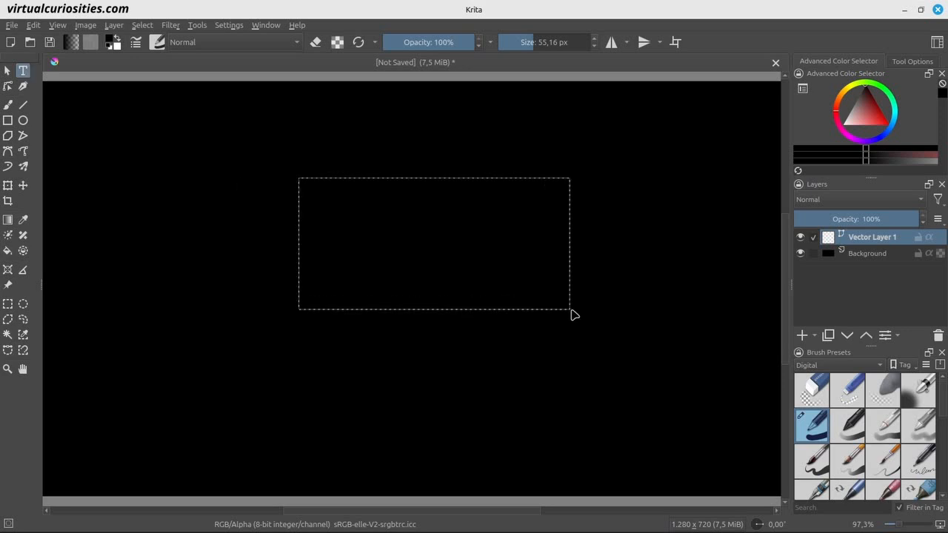
Create the text "RAINBOW" in the text area drawn on the vector layer.
type("some text")
left_click(444, 128)
left_click(734, 408)
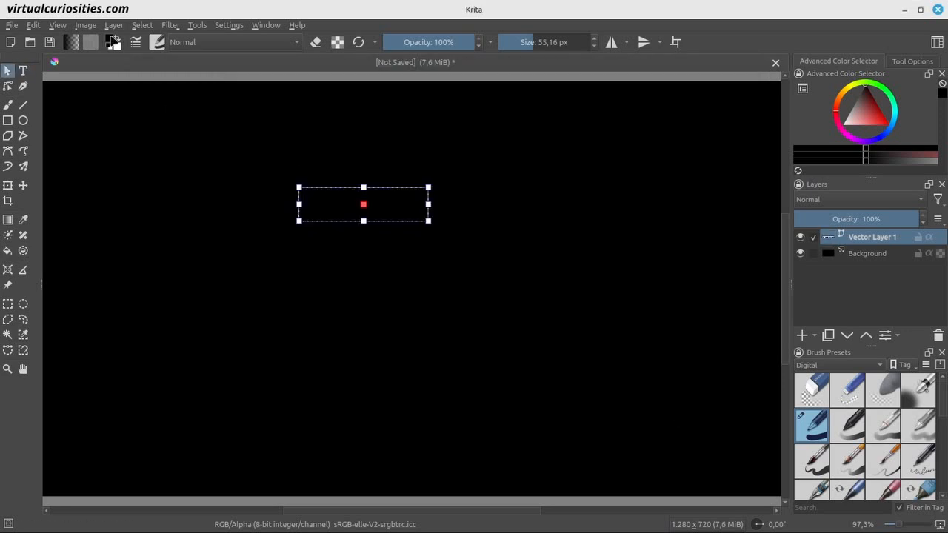
Colour the selected RAINBOW text pure red (#ff0000).
left_click(113, 42)
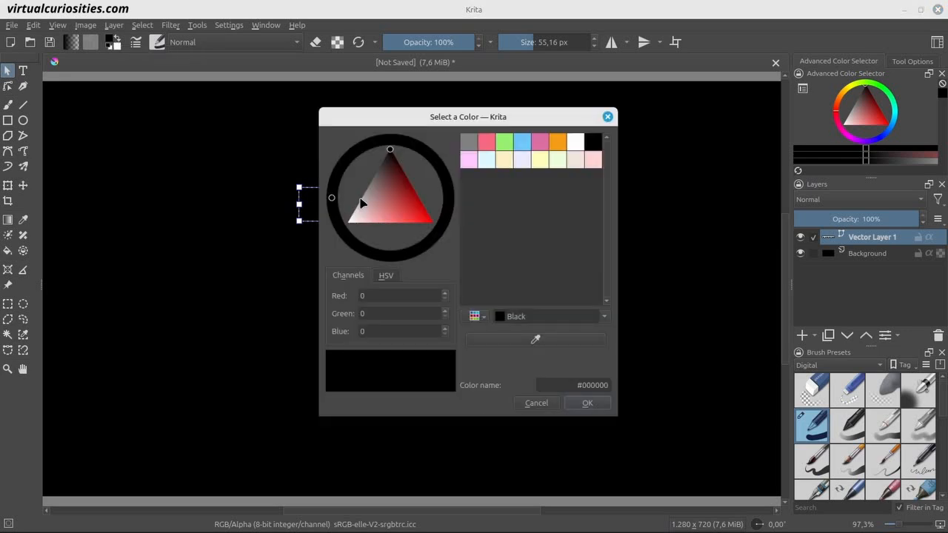
left_click(431, 221)
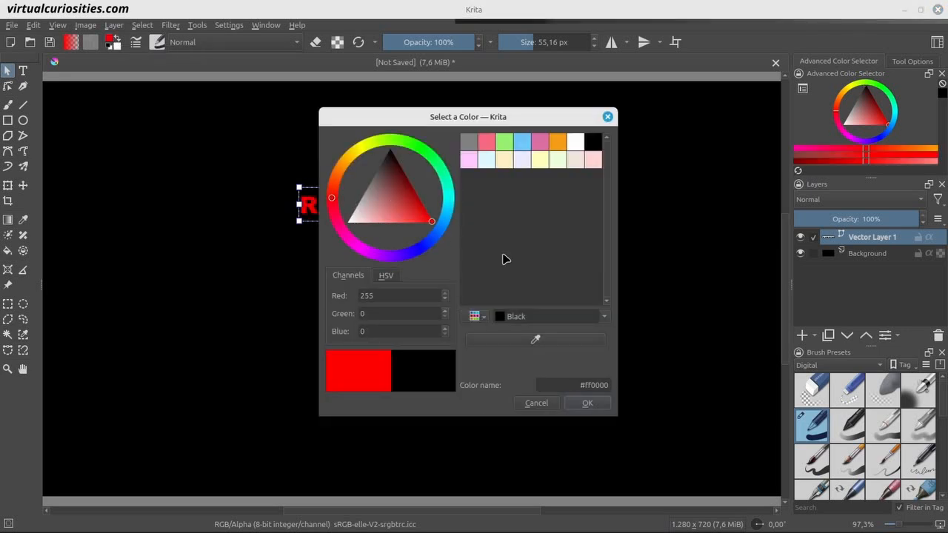
double_click(410, 295)
double_click(419, 314)
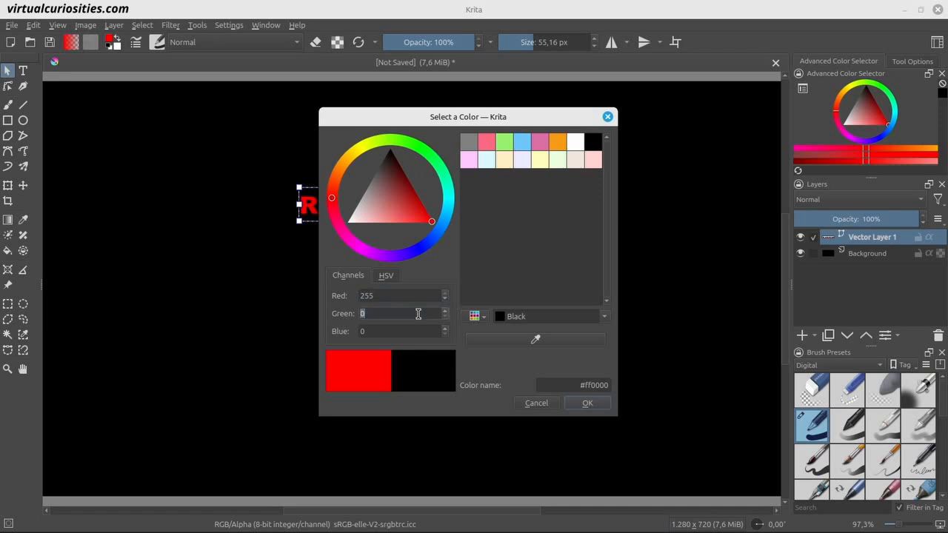
left_click(419, 332)
left_click(587, 404)
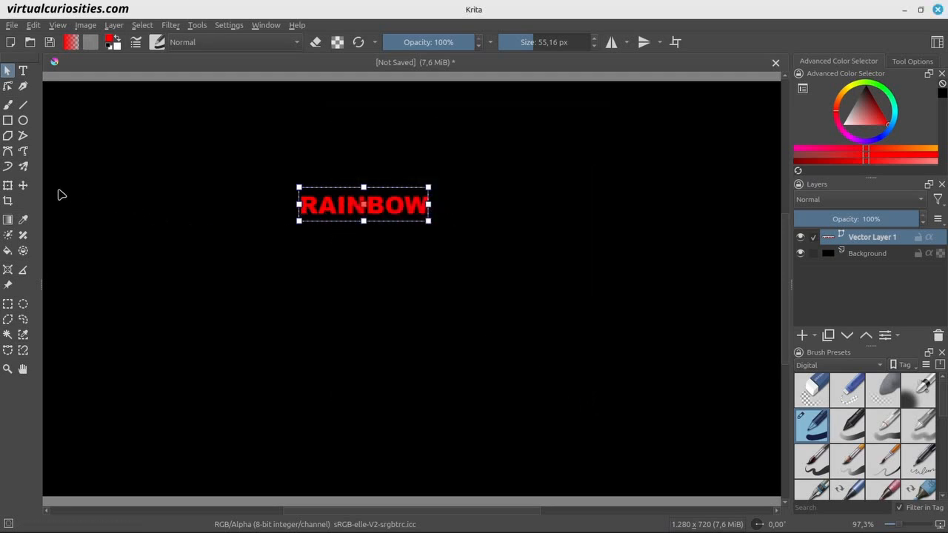
Scale the RAINBOW text up to about three quarters of the canvas width, keeping it within the canvas.
left_click(8, 186)
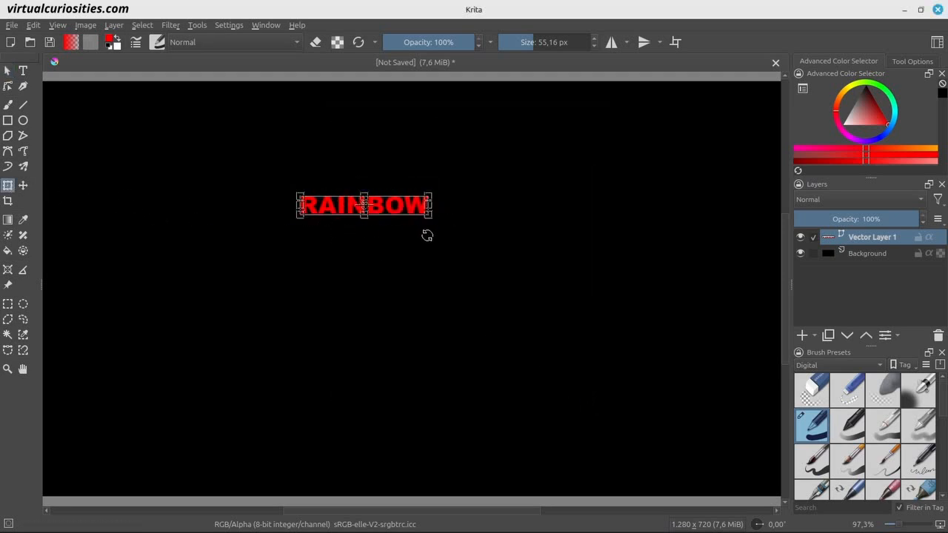
left_click_drag(431, 214, 758, 375)
scroll(662, 321, "down", 1)
left_click_drag(656, 263, 532, 228)
left_click_drag(617, 254, 678, 262)
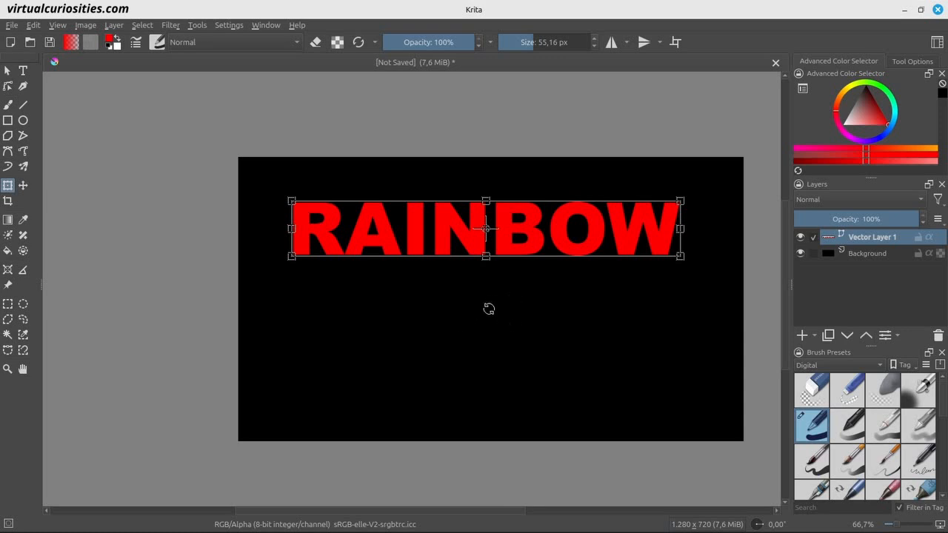
Centre the RAINBOW text horizontally and vertically on the canvas using the Arrange docker, then hide the docker.
left_click(229, 26)
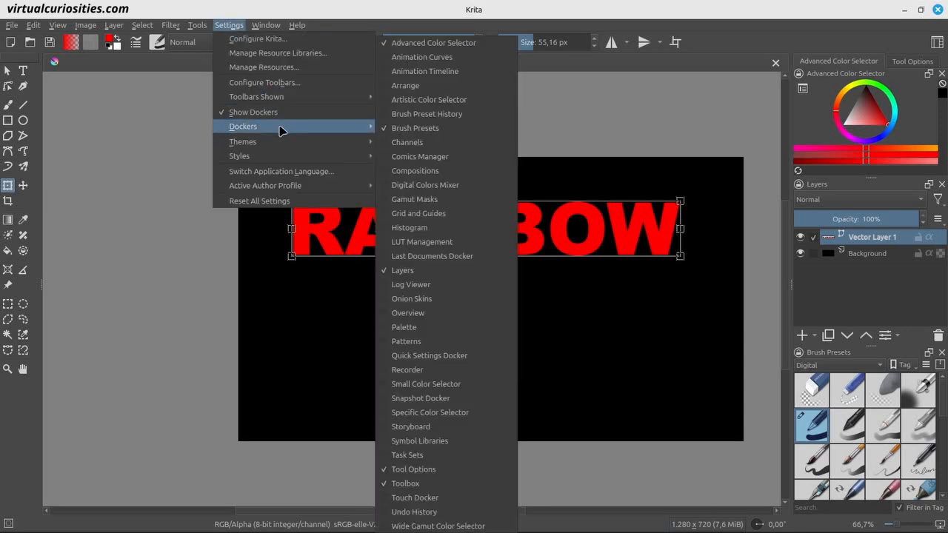
left_click(438, 92)
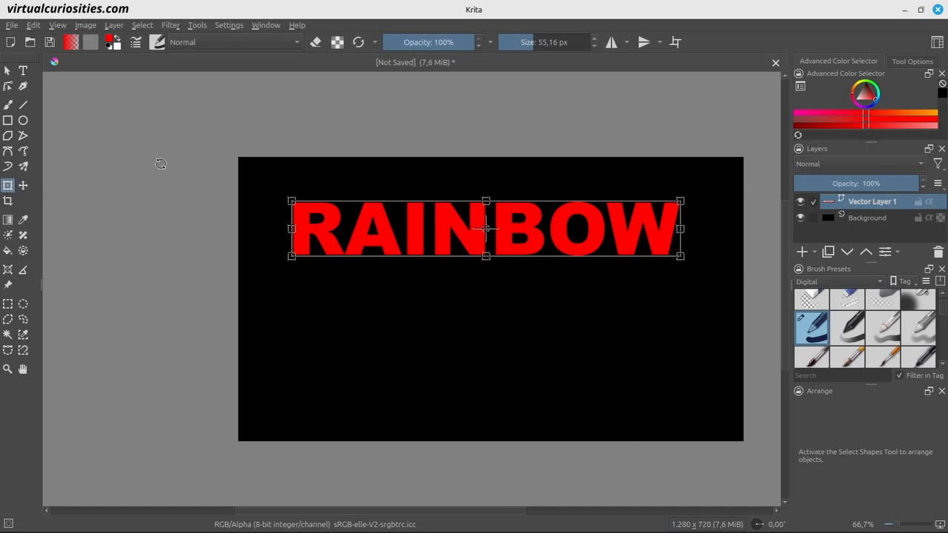
left_click(8, 70)
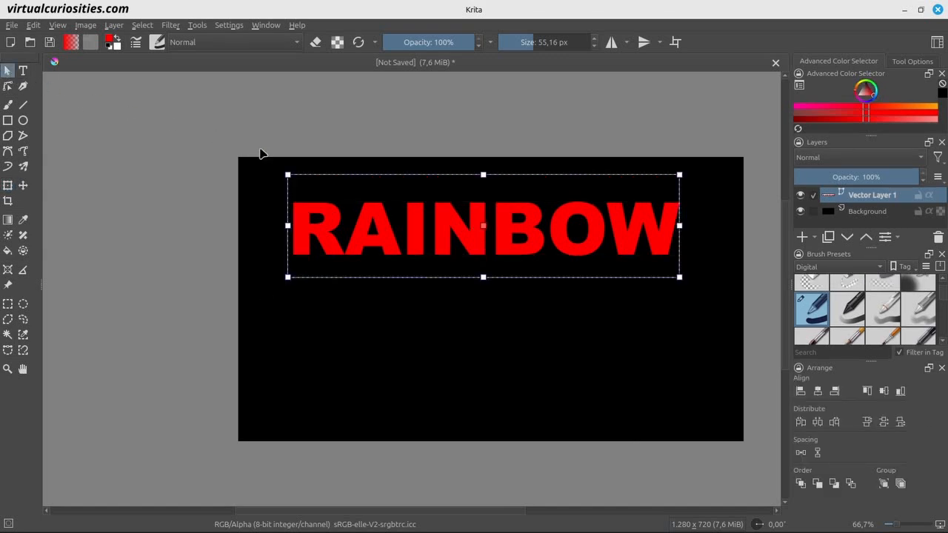
left_click(818, 395)
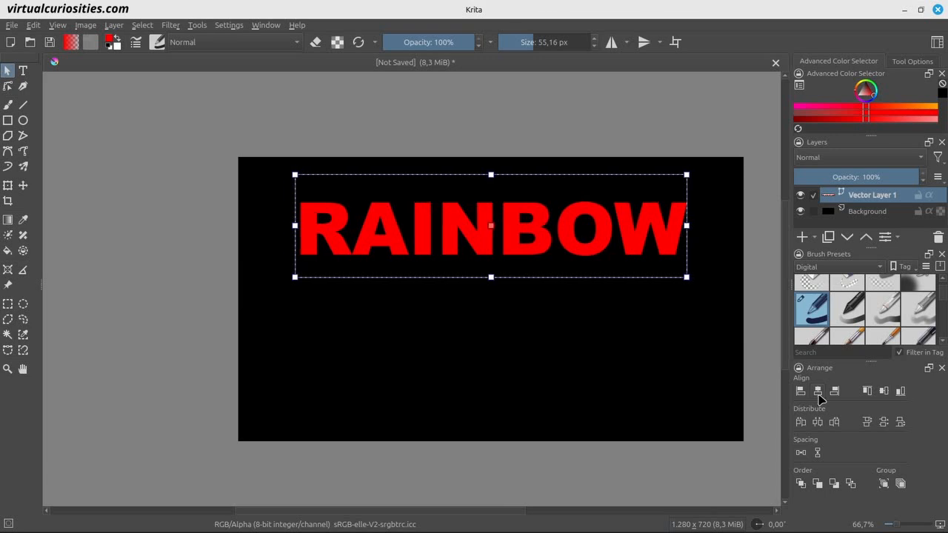
left_click(885, 393)
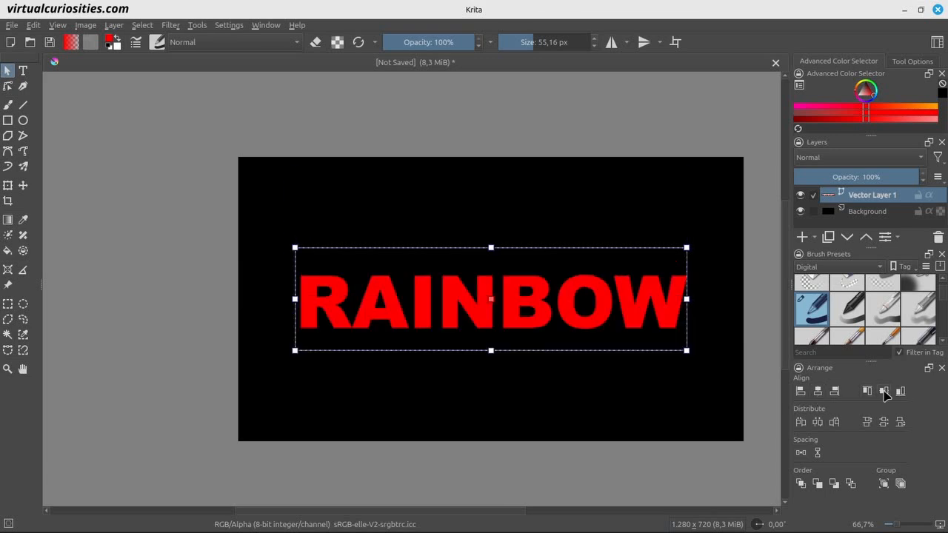
left_click(942, 368)
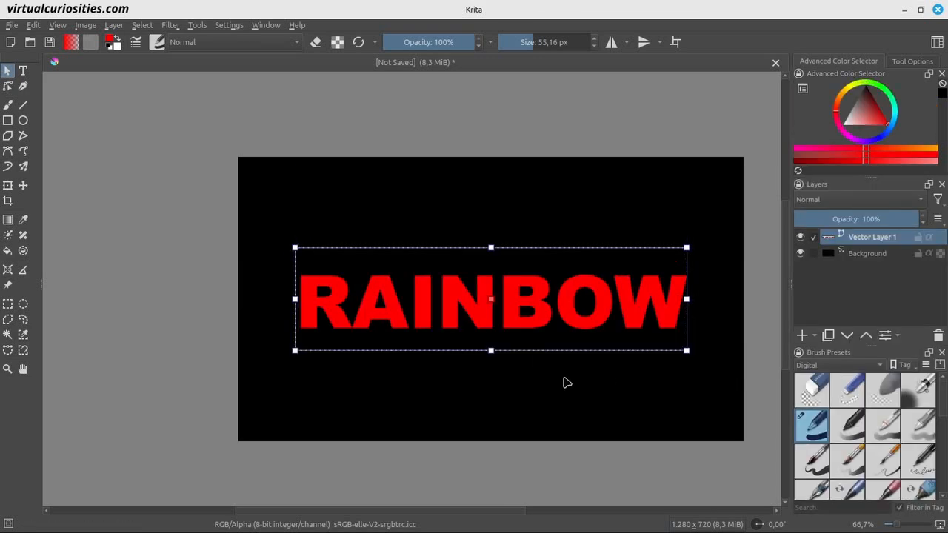
Add a new vector layer and draw a red rectangle about 1139 by 427 px covering the whole text.
left_click(817, 337)
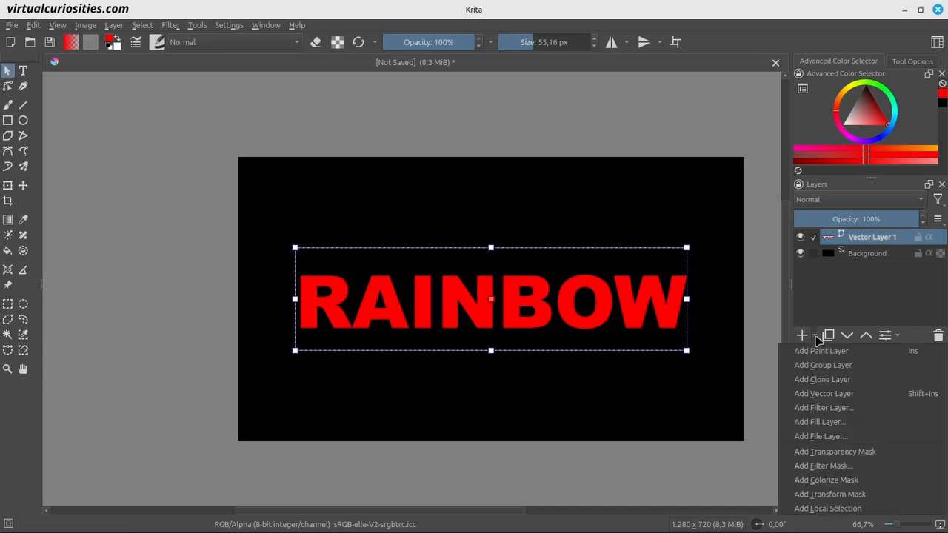
left_click(839, 395)
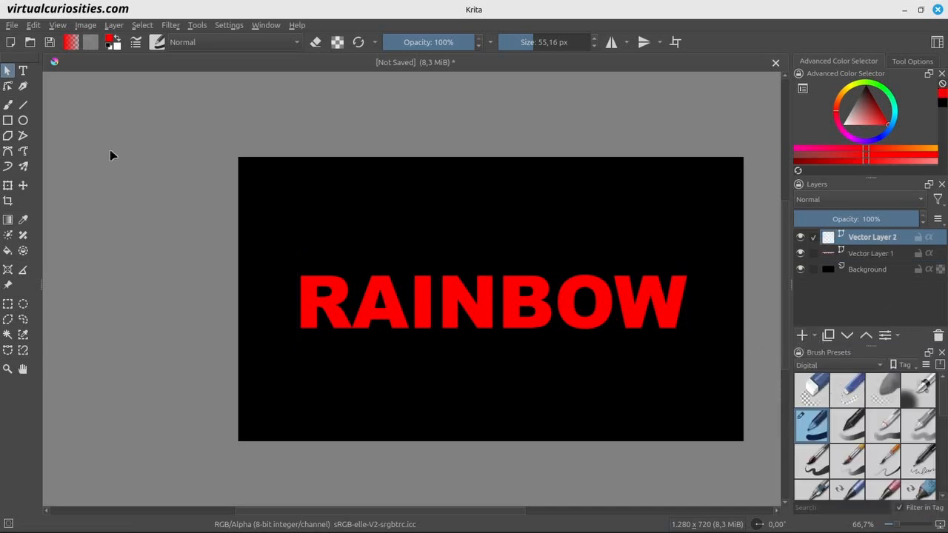
left_click(7, 120)
left_click_drag(266, 226, 716, 394)
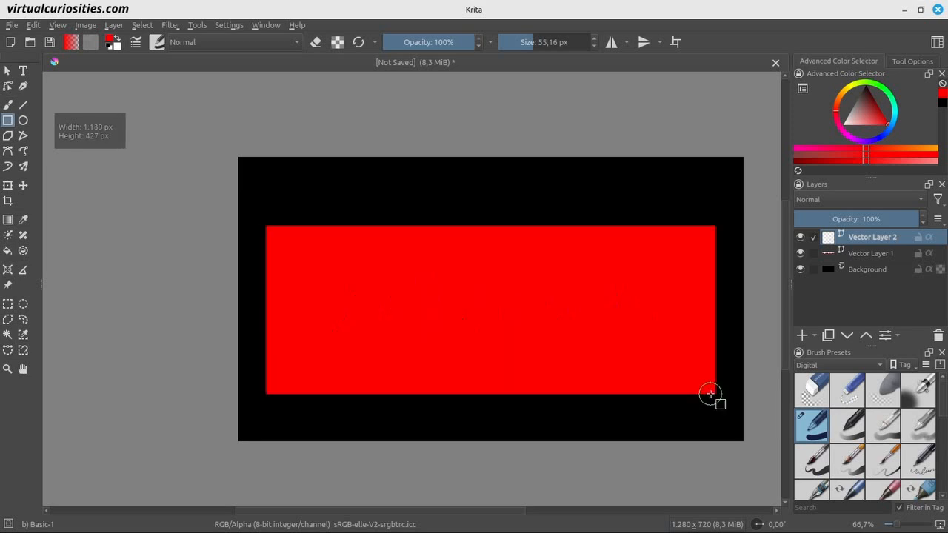
Give the rectangle a linear gradient fill and set the gradient's start stop to pure red (#ff0000).
left_click(922, 64)
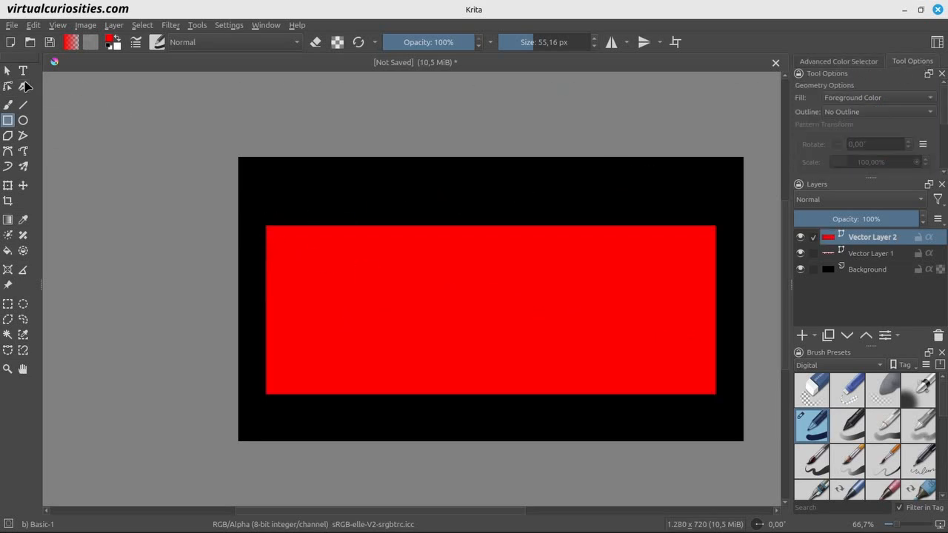
left_click(7, 70)
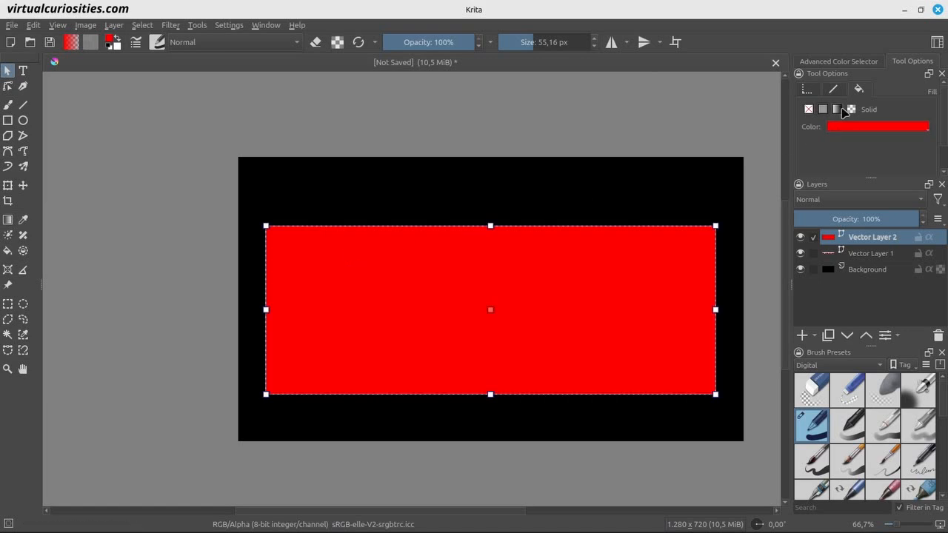
left_click(842, 113)
scroll(837, 141, "down", 1)
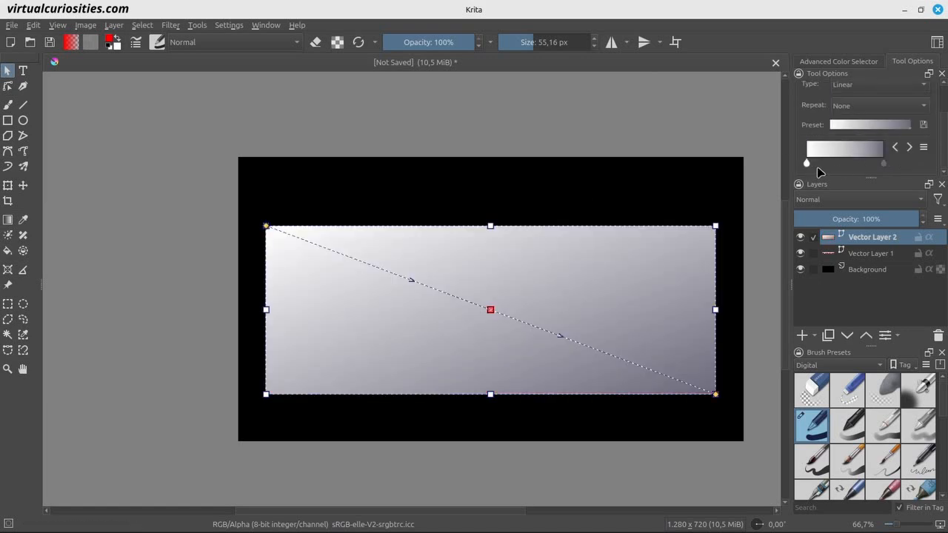
double_click(806, 163)
left_click_drag(351, 199, 431, 200)
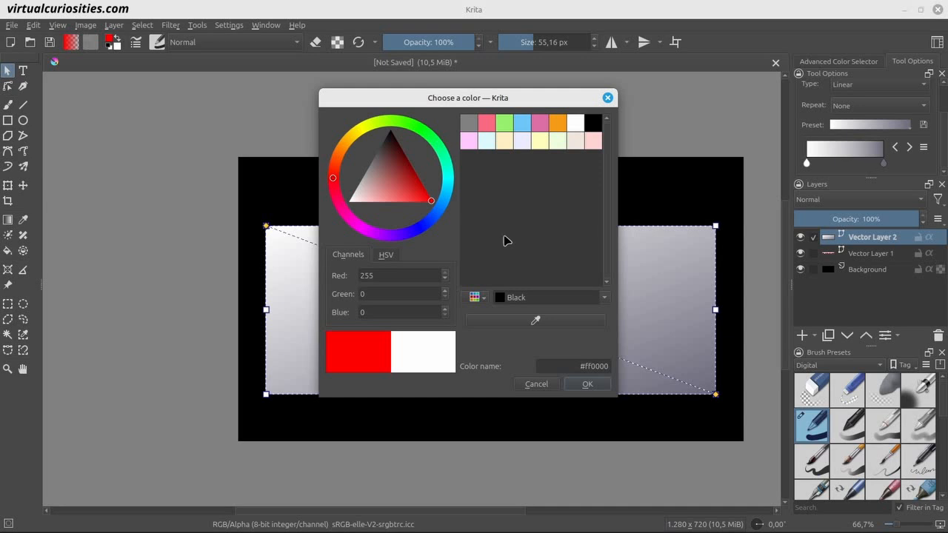
left_click(587, 385)
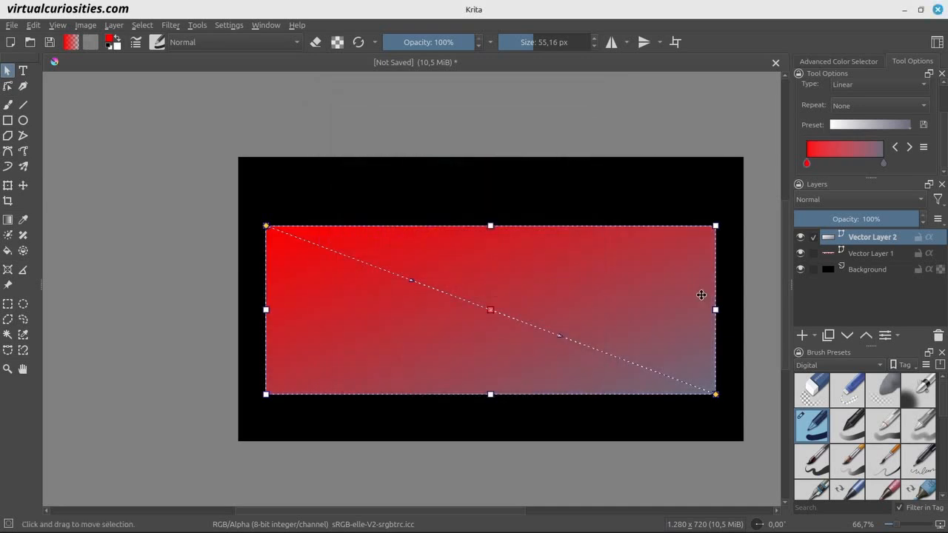
Set the gradient's end stop to pure red, with Red 255 and Blue 0.
double_click(883, 162)
left_click_drag(430, 188, 451, 229)
double_click(402, 276)
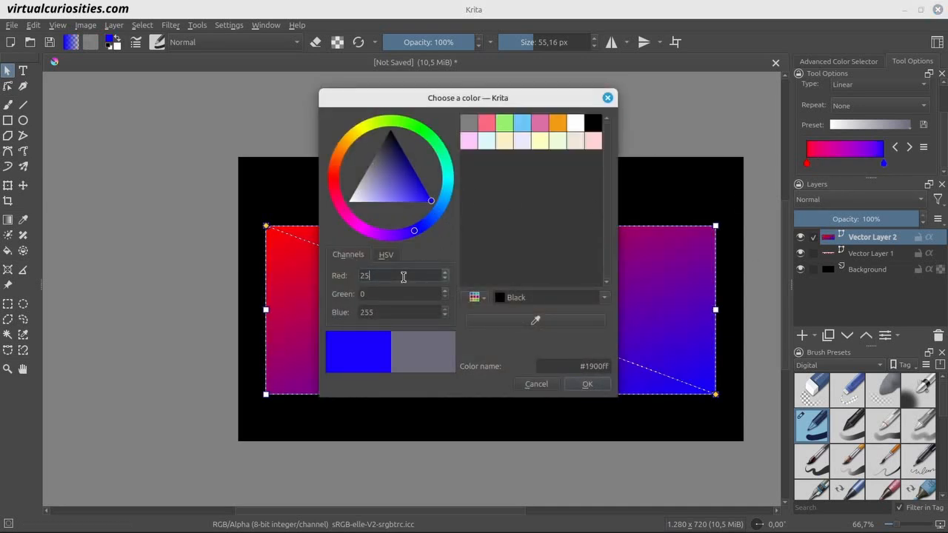
type("255")
double_click(391, 310)
type("0")
left_click(587, 385)
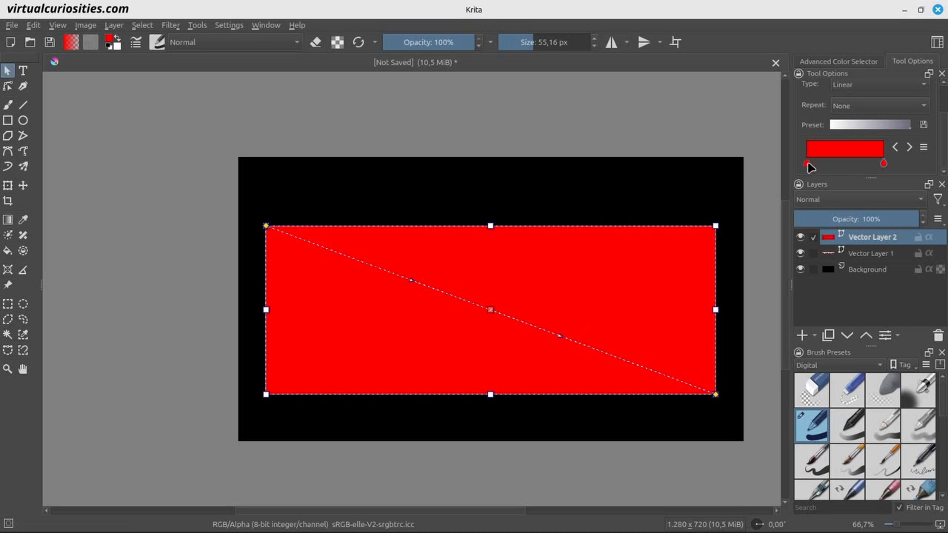
Set the start stop's opacity to 0% and realign the gradient line horizontally from the letter R to the letter W.
left_click(923, 147)
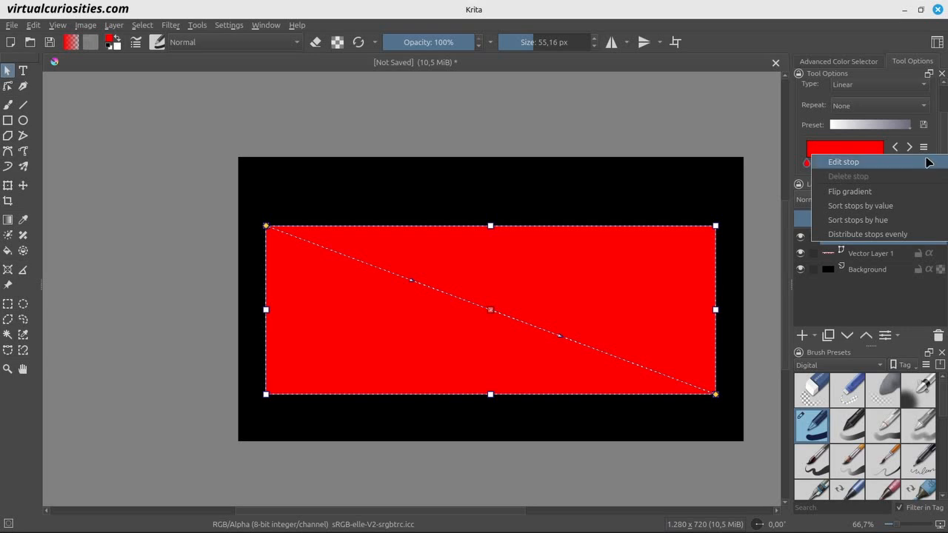
left_click(929, 165)
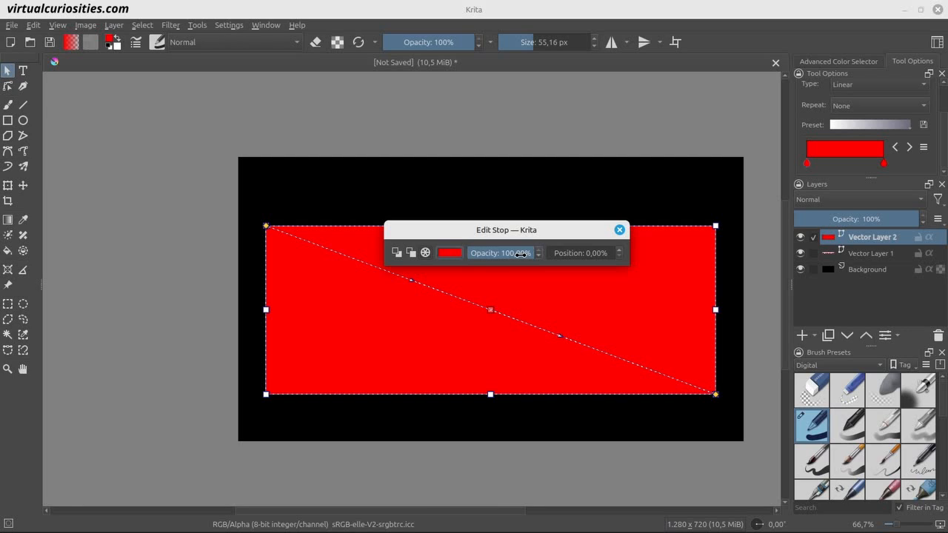
left_click_drag(520, 253, 466, 254)
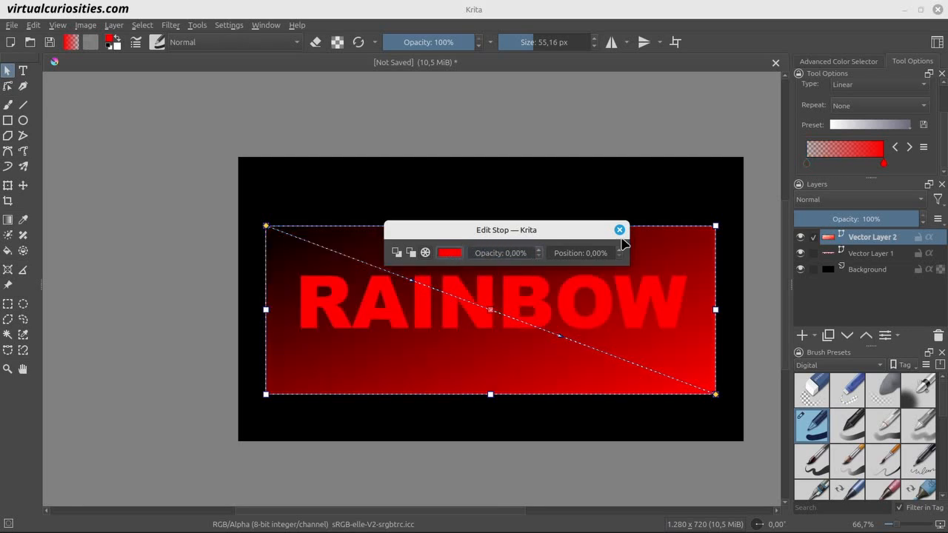
left_click(619, 230)
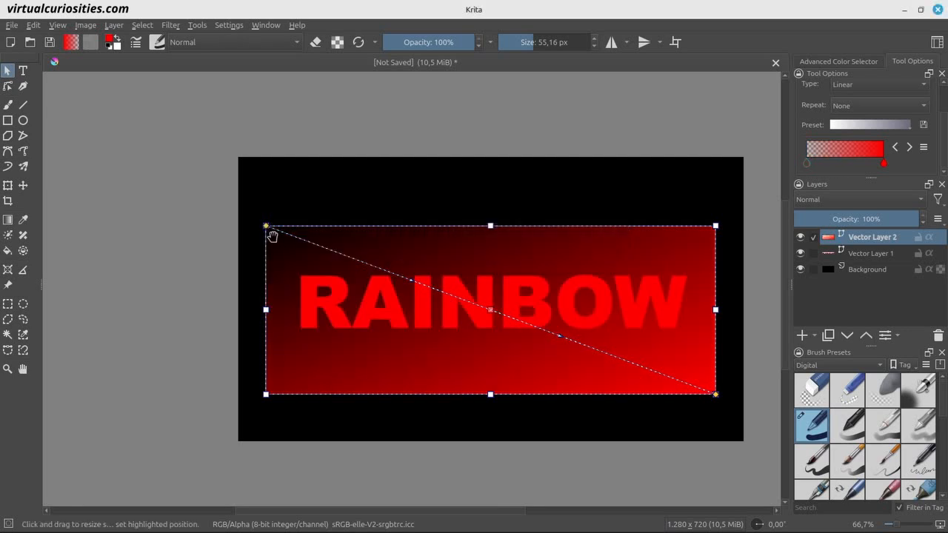
left_click_drag(272, 236, 315, 302)
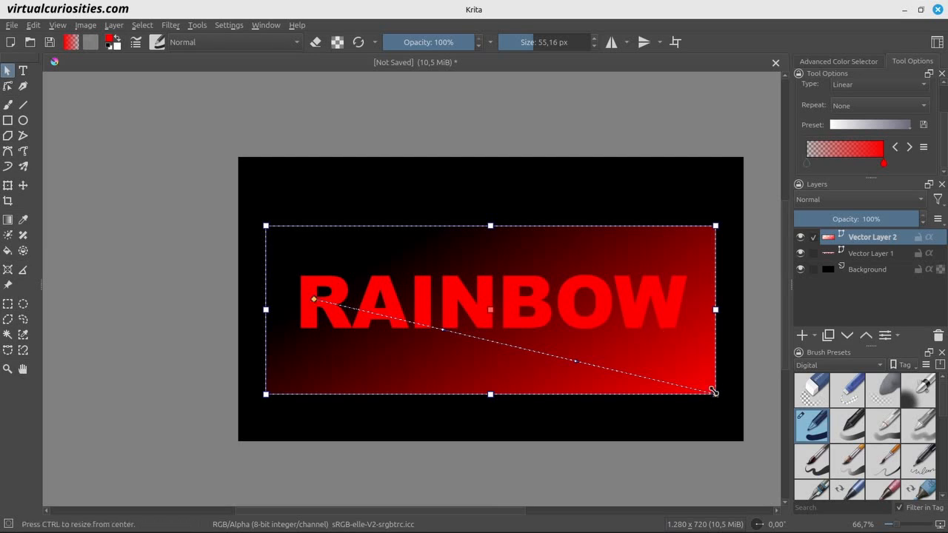
left_click_drag(712, 396, 669, 303)
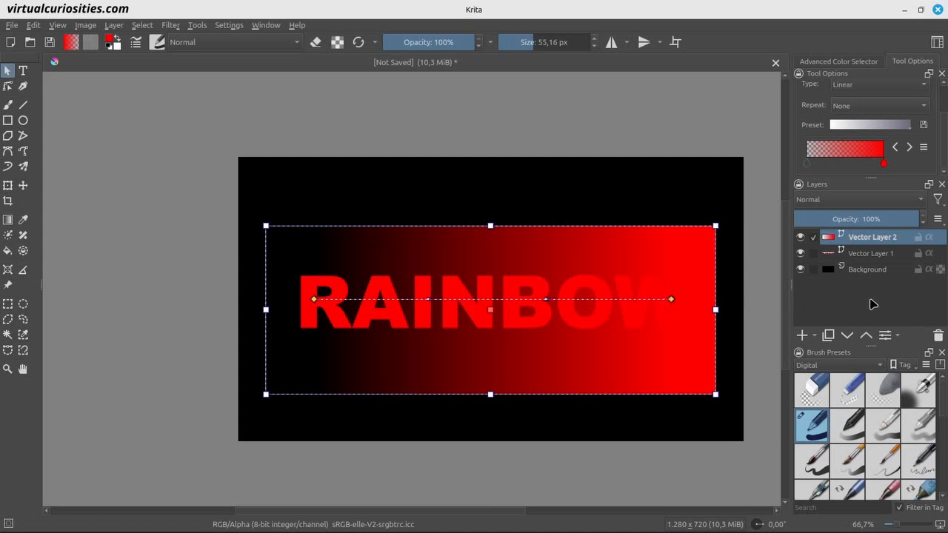
Group the text and rectangle vector layers and enable Inherit Alpha on the rectangle's layer.
left_click(870, 254, "ctrl")
key("ctrl+g")
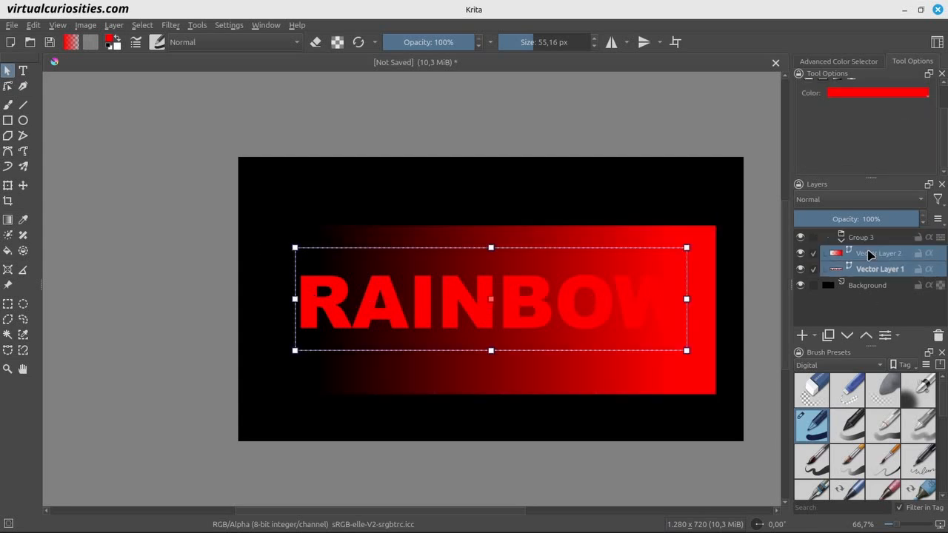
left_click(870, 254)
left_click(928, 253)
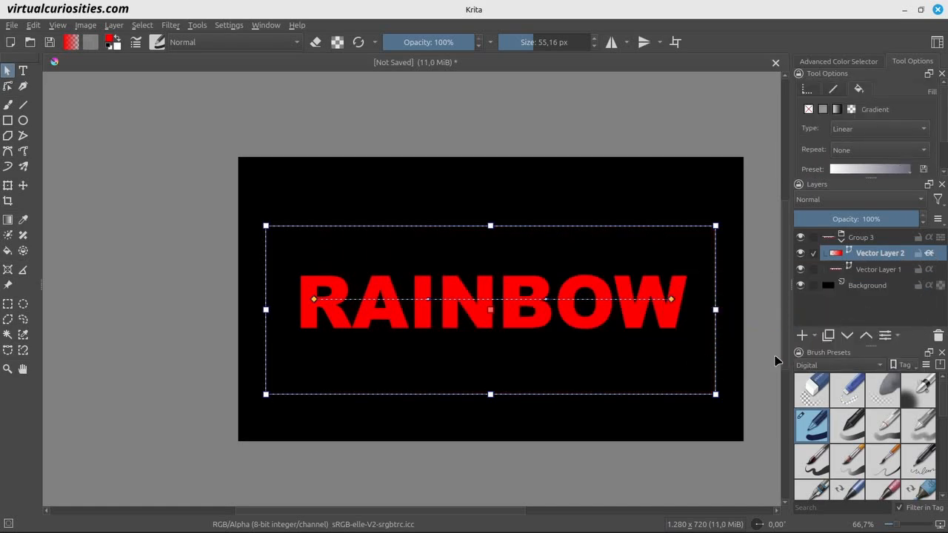
Add a filter mask using Cross-channel color adjustment to the rectangle's layer with its default settings.
left_click(814, 336)
left_click(830, 466)
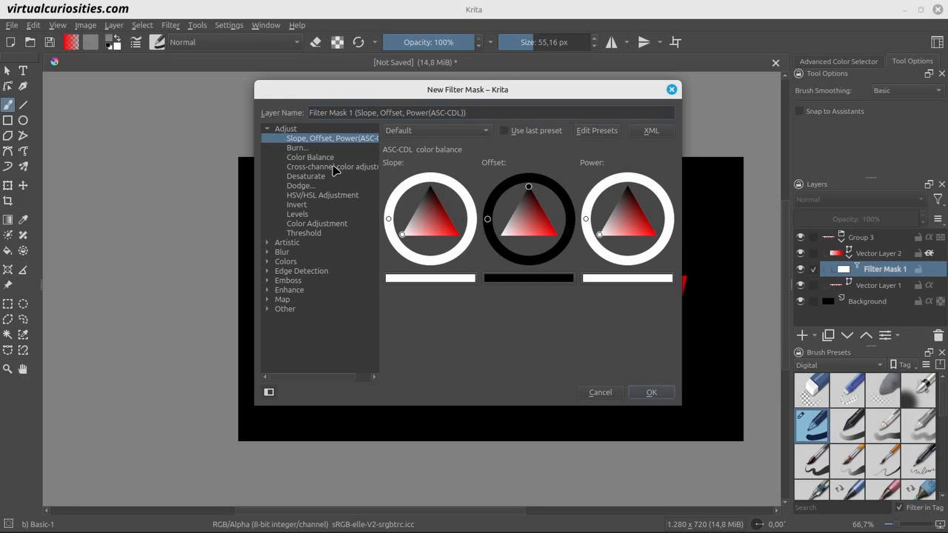
left_click(334, 167)
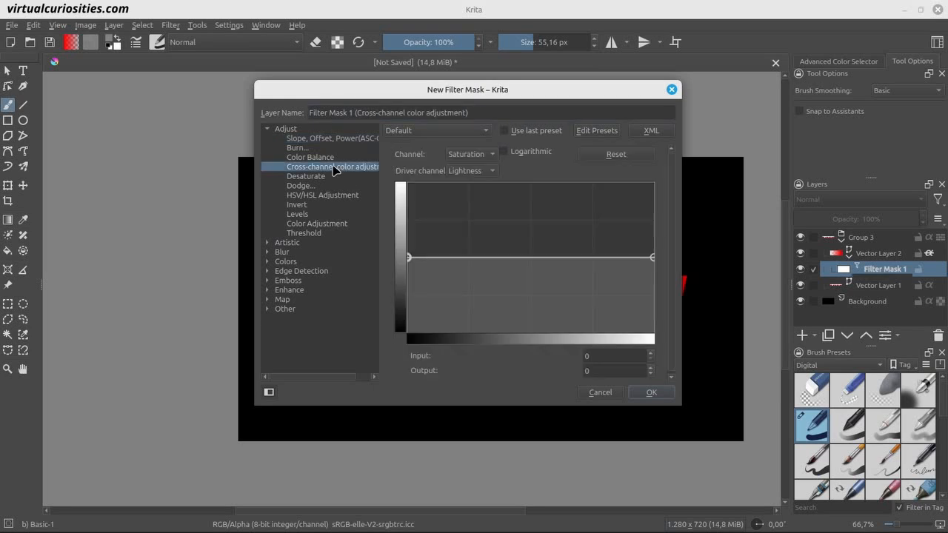
left_click(659, 393)
Edit the filter mask's Hue channel with Alpha as driver, raising the curve's end point to an output of 100.
key("F3")
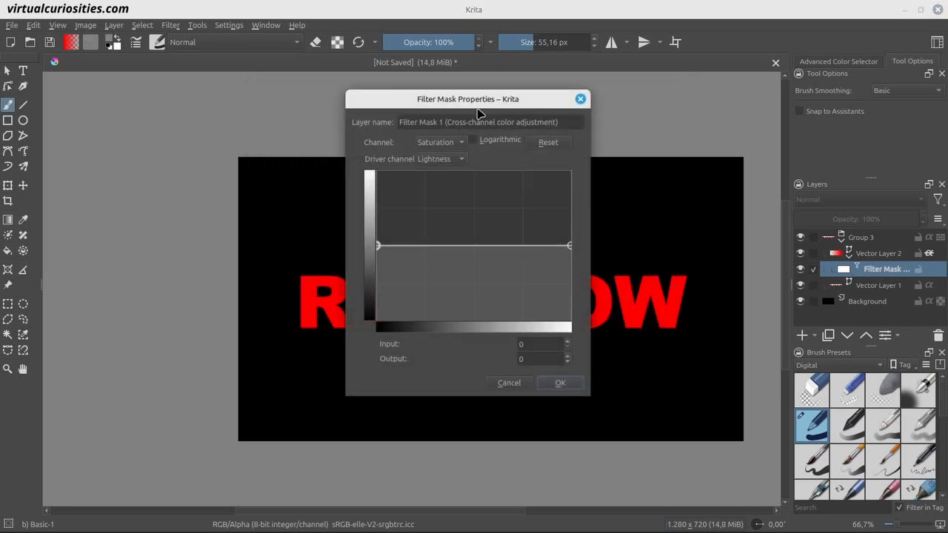
left_click_drag(478, 113, 177, 118)
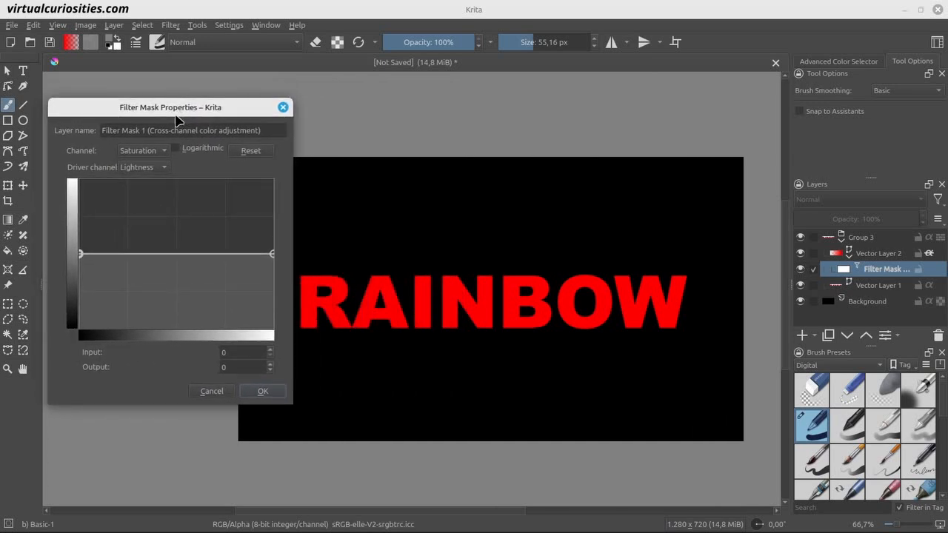
left_click(167, 152)
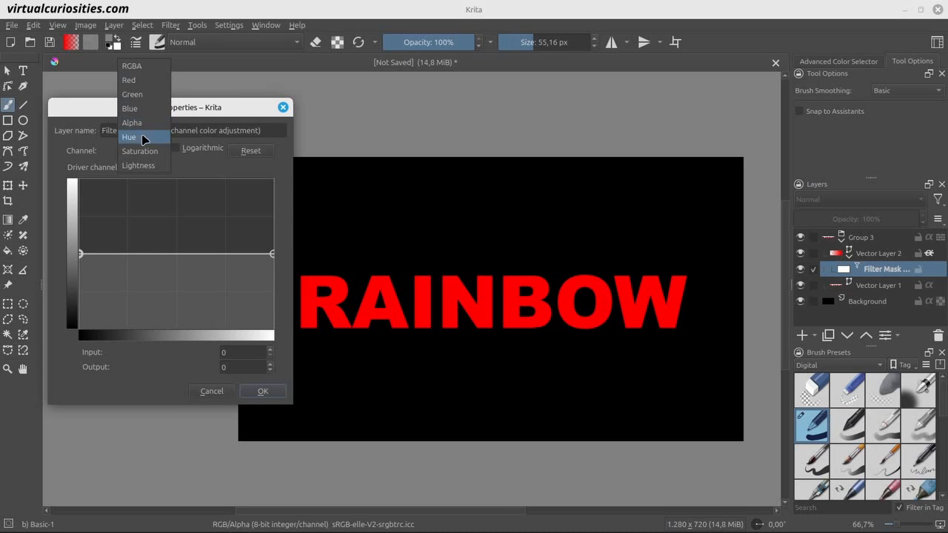
left_click(144, 139)
left_click(162, 169)
left_click(157, 127)
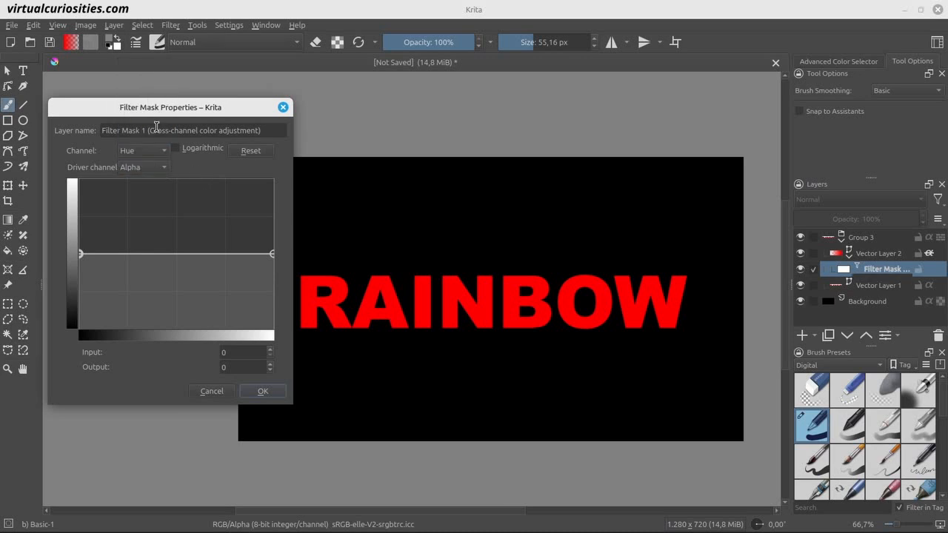
left_click_drag(273, 252, 279, 183)
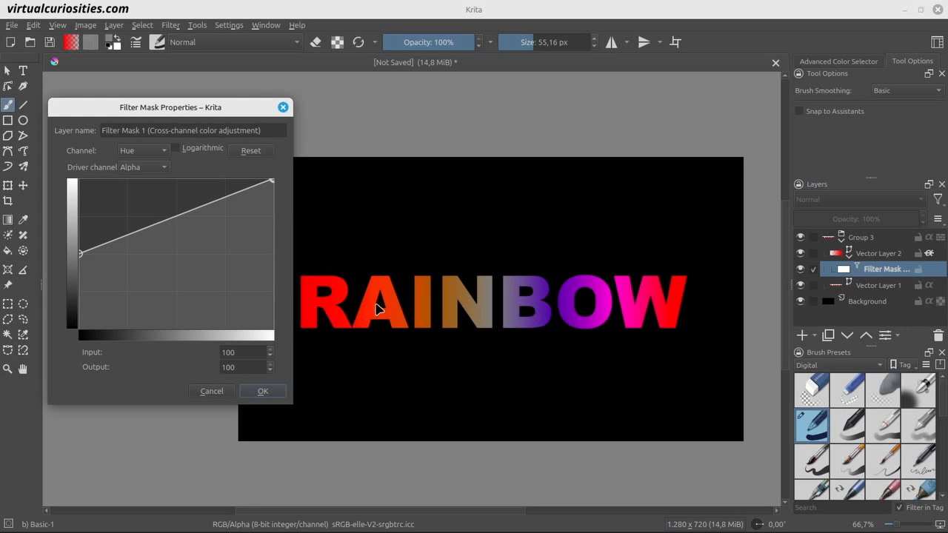
Raise both ends of the filter mask's Alpha channel curve to an output of 100, with Lightness as driver, and apply it.
left_click(163, 153)
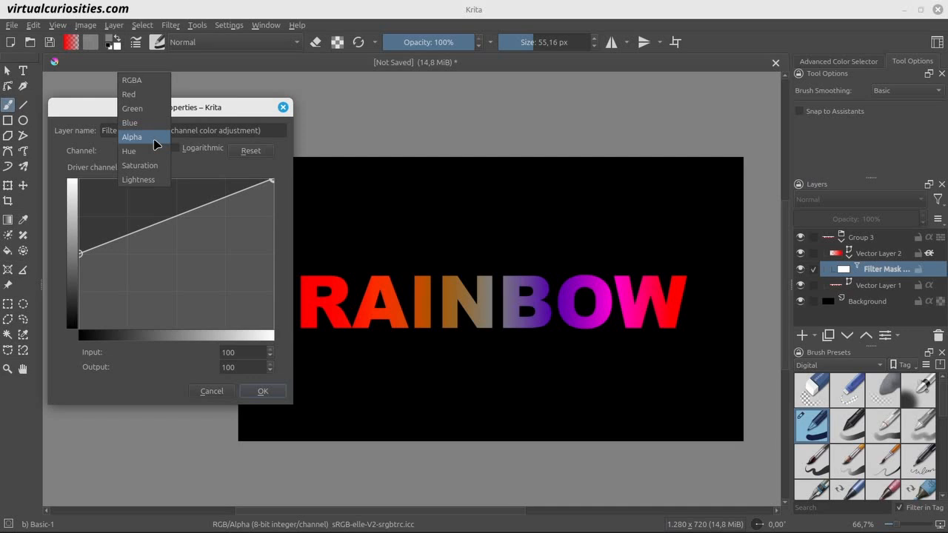
left_click(156, 145)
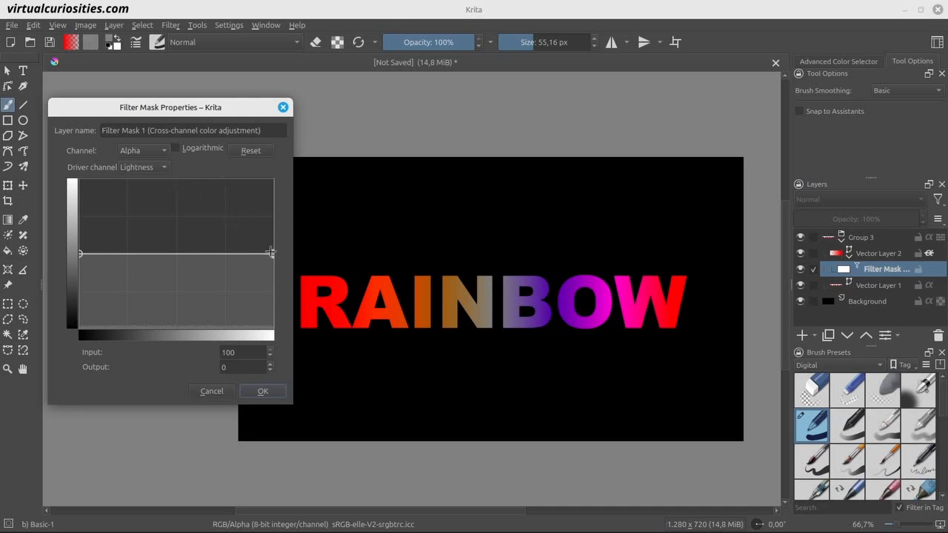
left_click_drag(271, 253, 287, 163)
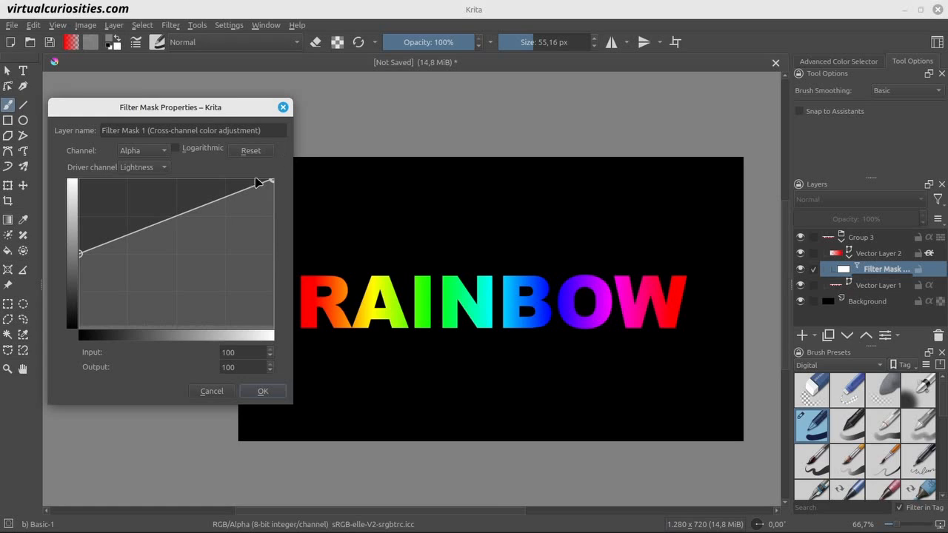
left_click_drag(82, 251, 45, 150)
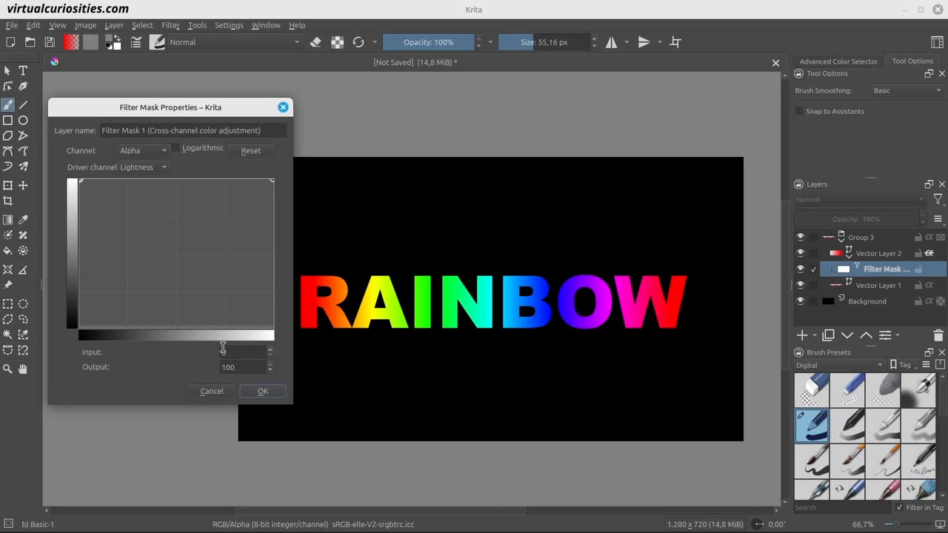
left_click(263, 391)
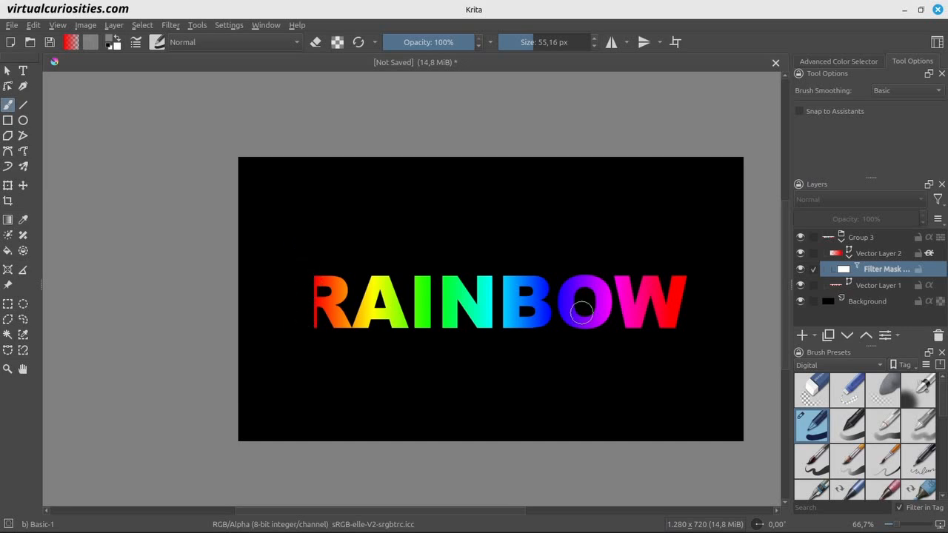
Turn off Inherit Alpha on the rectangle's layer, hide the Background, and toggle the vector layers and filter mask to examine their effect.
left_click(929, 253)
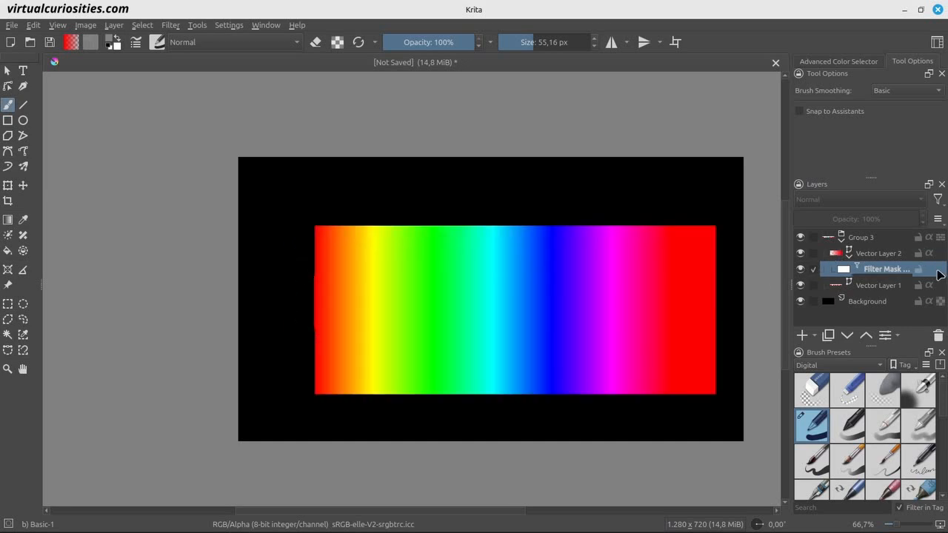
left_click(800, 302)
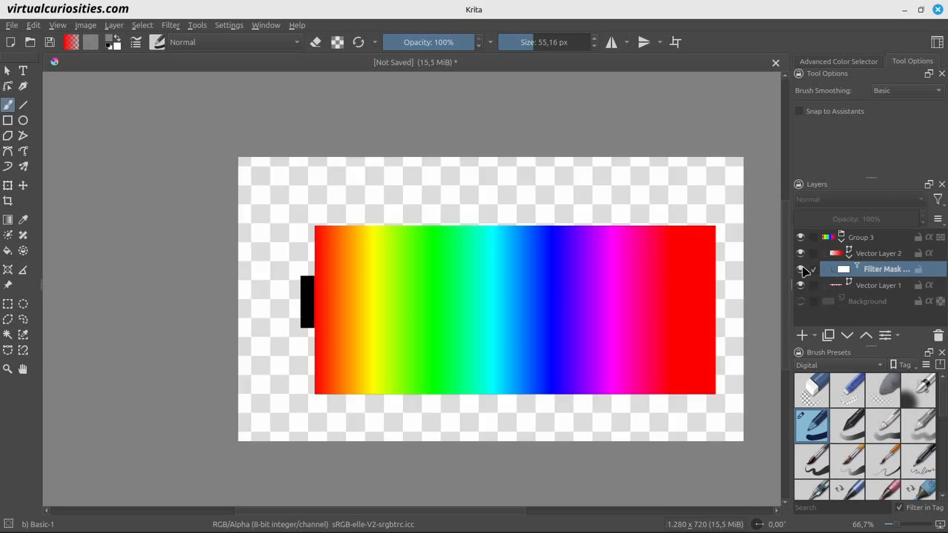
left_click(800, 254)
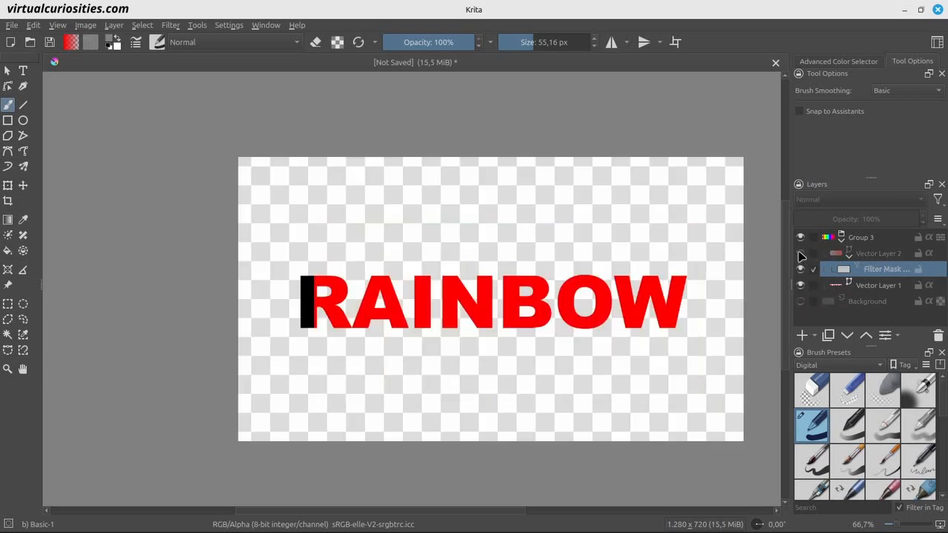
left_click(799, 254)
left_click(800, 254)
left_click(800, 254)
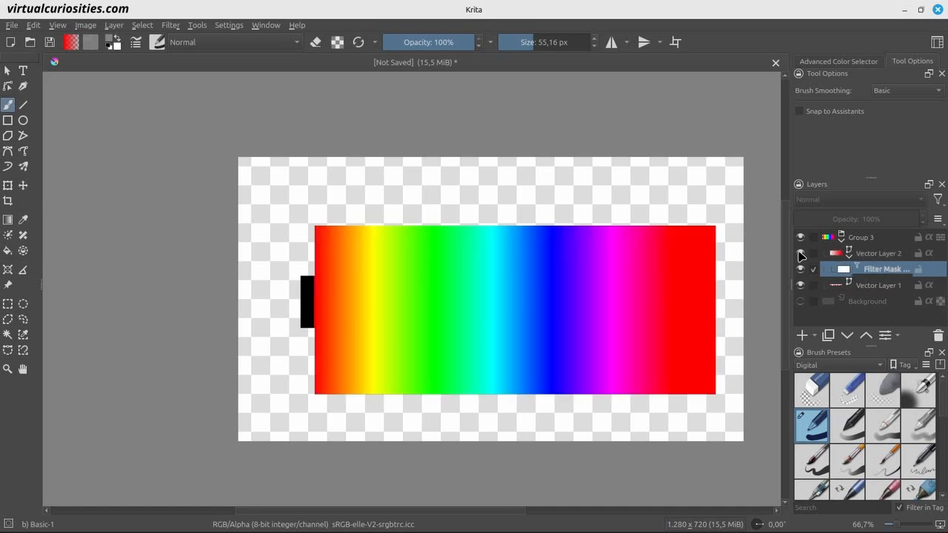
left_click(800, 285)
left_click(799, 284)
left_click(800, 271)
left_click(800, 271)
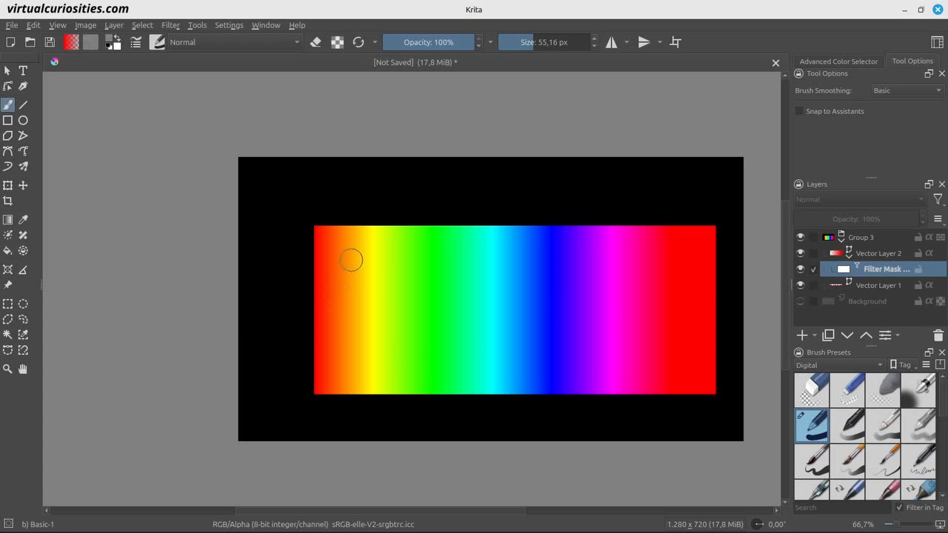
left_click(800, 269)
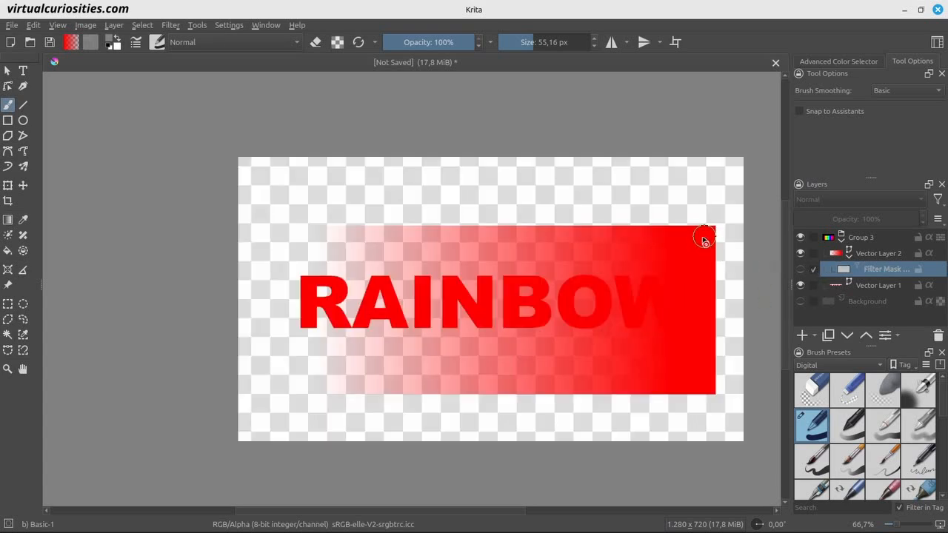
left_click(800, 269)
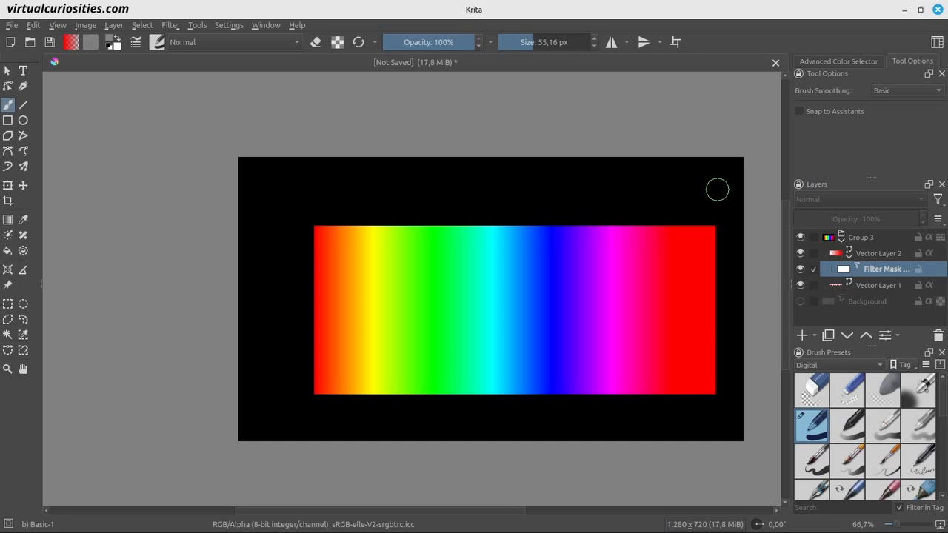
Reopen the filter mask's properties and raise both ends of the Lightness channel curve to an output of 100, driven by Lightness.
right_click(873, 269)
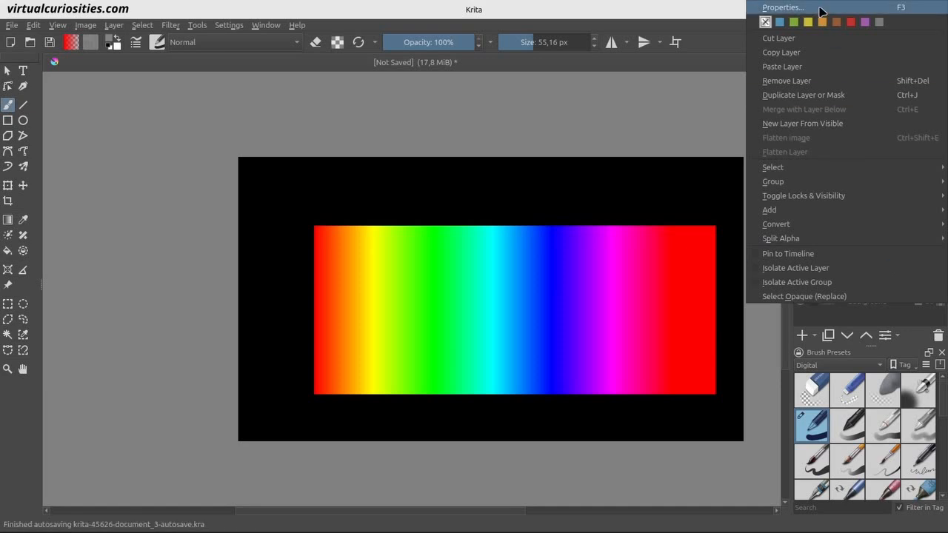
left_click(820, 9)
left_click_drag(467, 99, 185, 107)
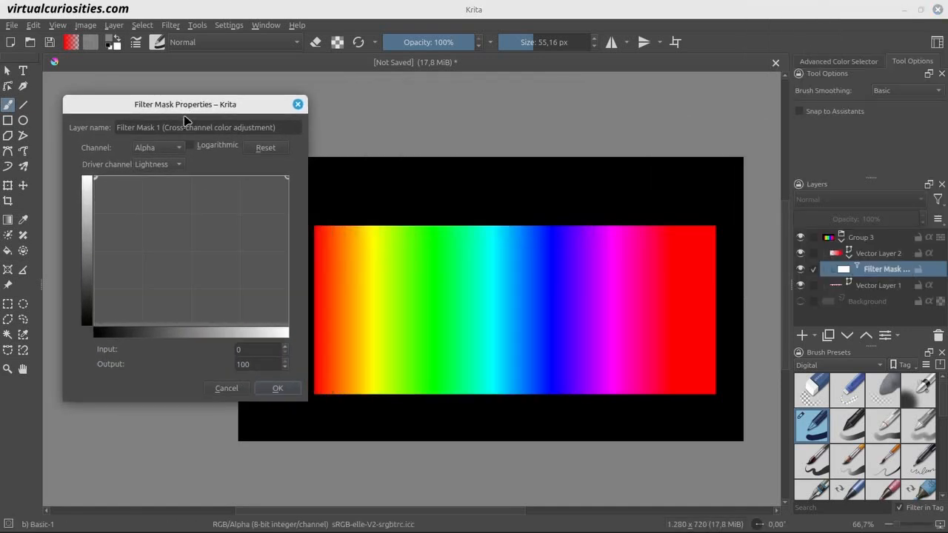
left_click(172, 150)
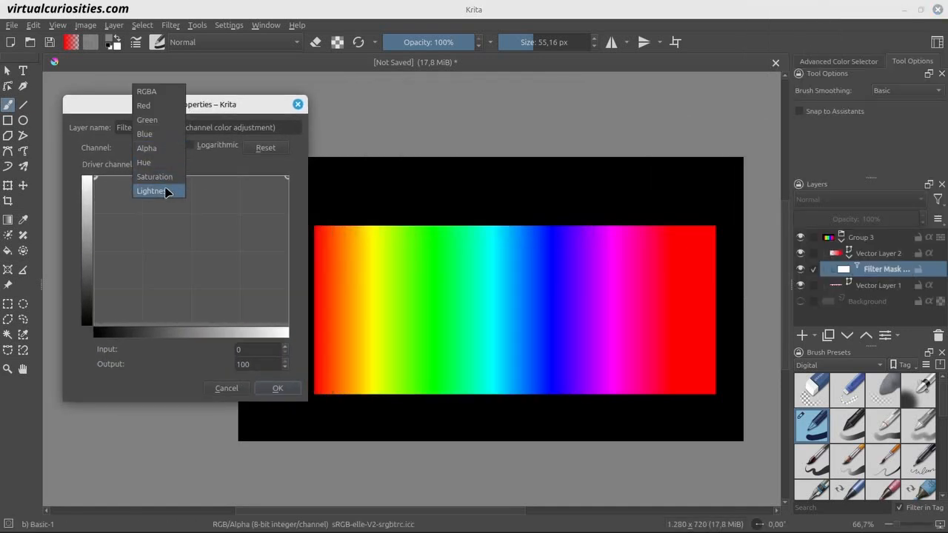
left_click(166, 193)
left_click_drag(287, 250, 295, 165)
left_click_drag(95, 250, 95, 178)
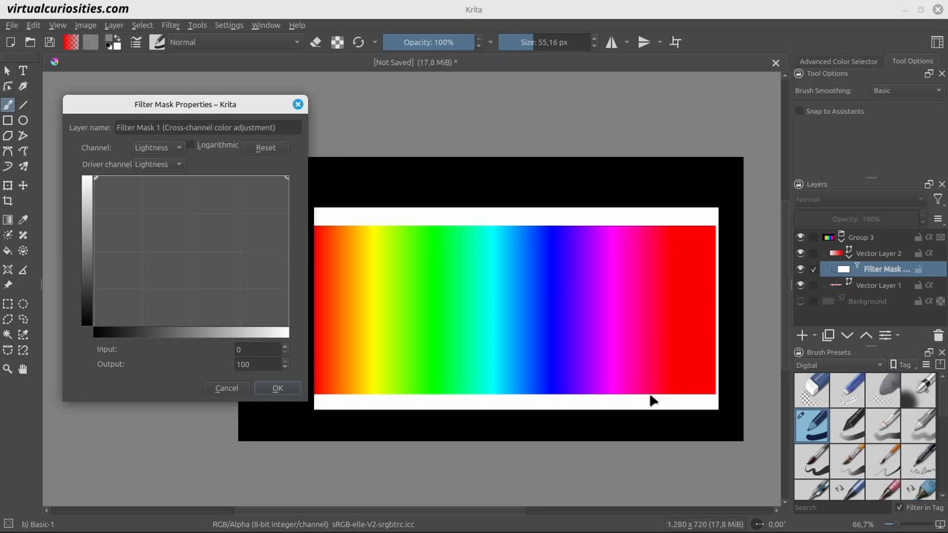
Raise both ends of the filter mask's Saturation channel curve to the maximum output and apply the changes.
left_click(157, 148)
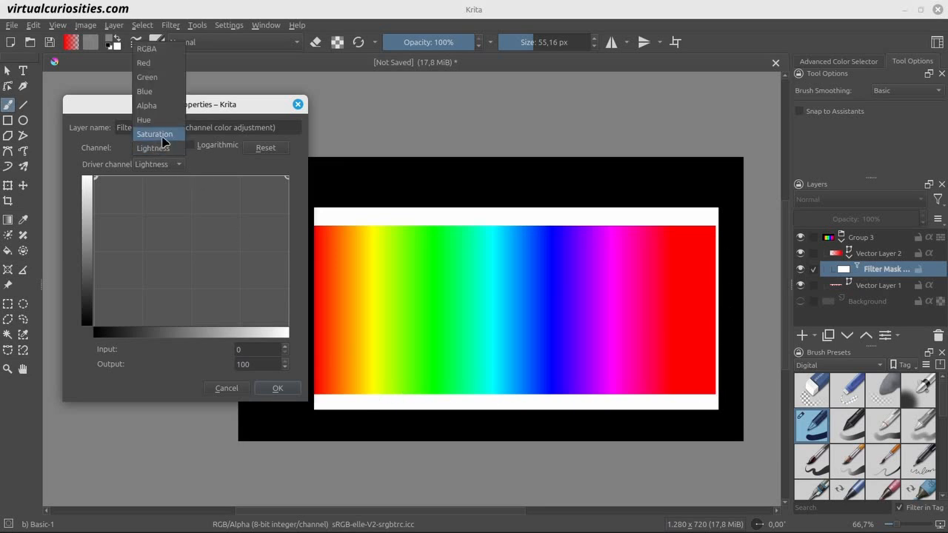
left_click(164, 141)
left_click_drag(288, 251, 299, 163)
left_click_drag(95, 250, 64, 160)
left_click(280, 390)
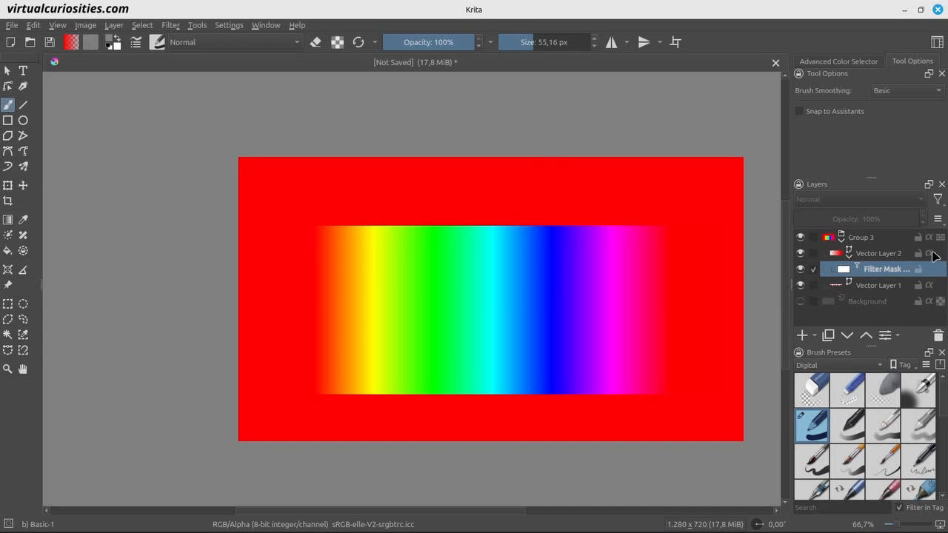
Turn Inherit Alpha back on for the rectangle's layer, show the Background, and compare the text with and without the filter mask.
left_click(930, 253)
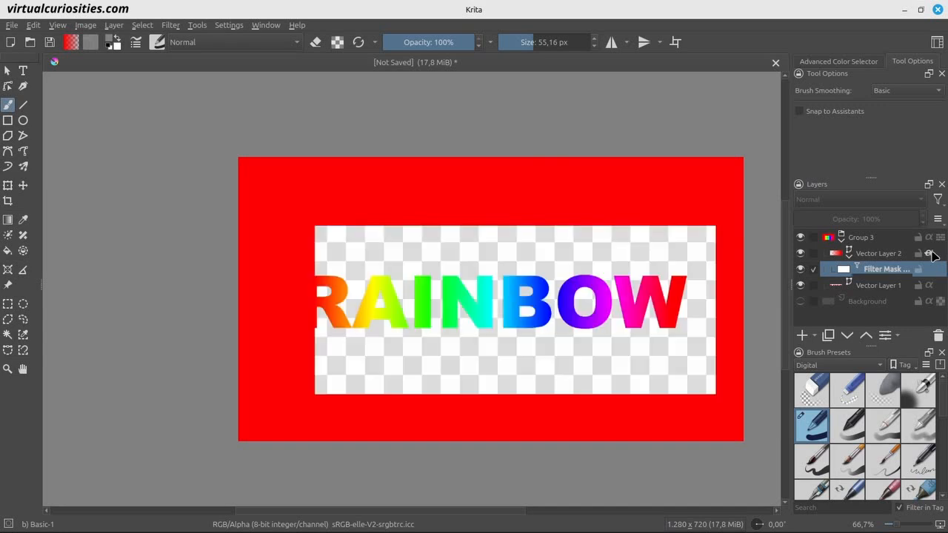
left_click(801, 301)
left_click(801, 270)
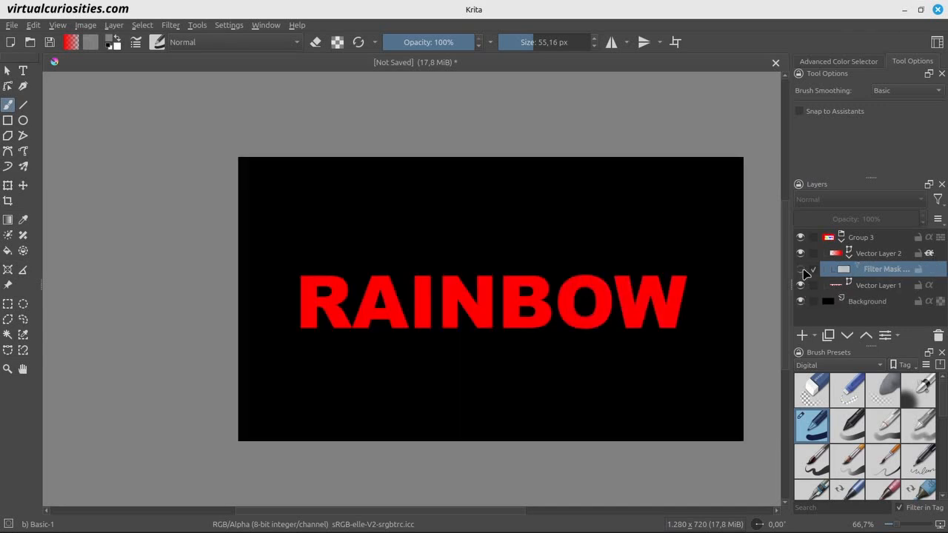
left_click(800, 269)
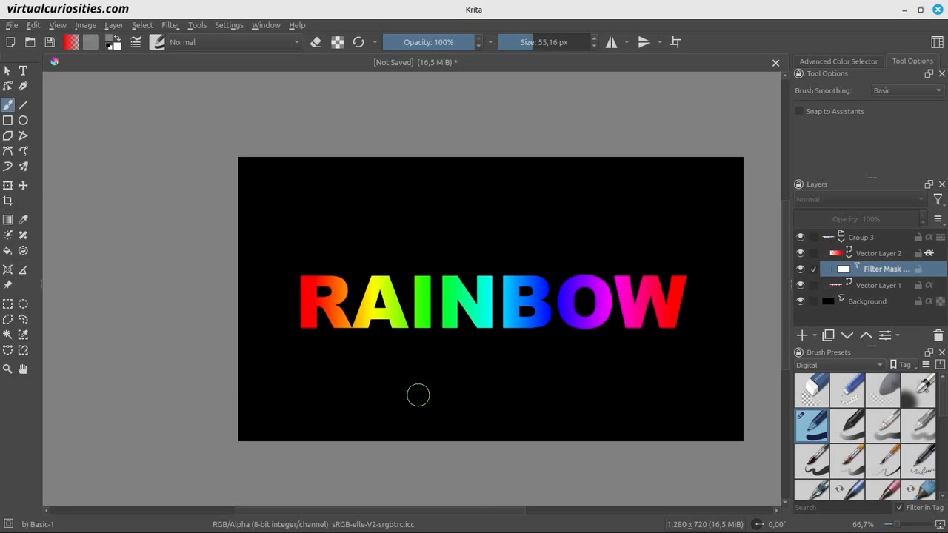
Compare the text without the rectangle's layer, then set that layer's blending mode to Hue from the HSY group.
left_click(800, 253)
left_click(879, 285)
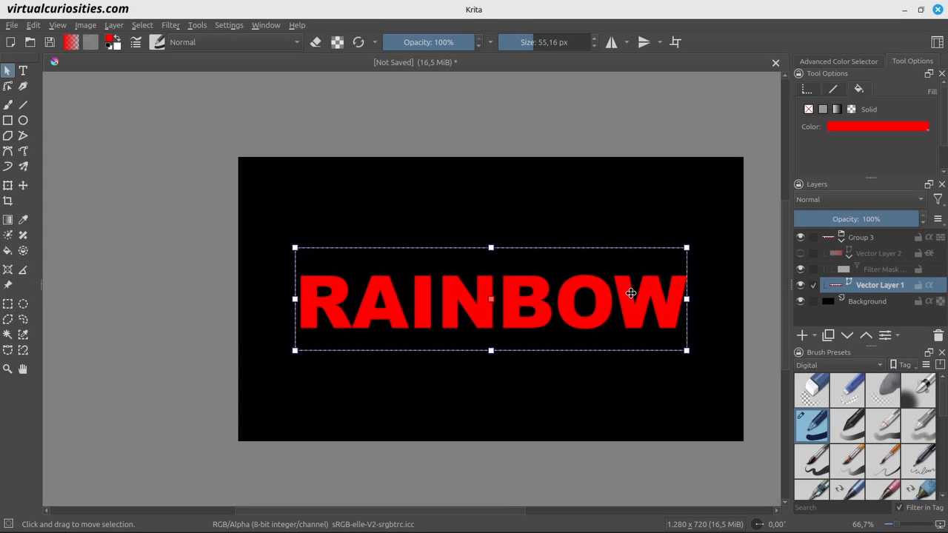
left_click(877, 256)
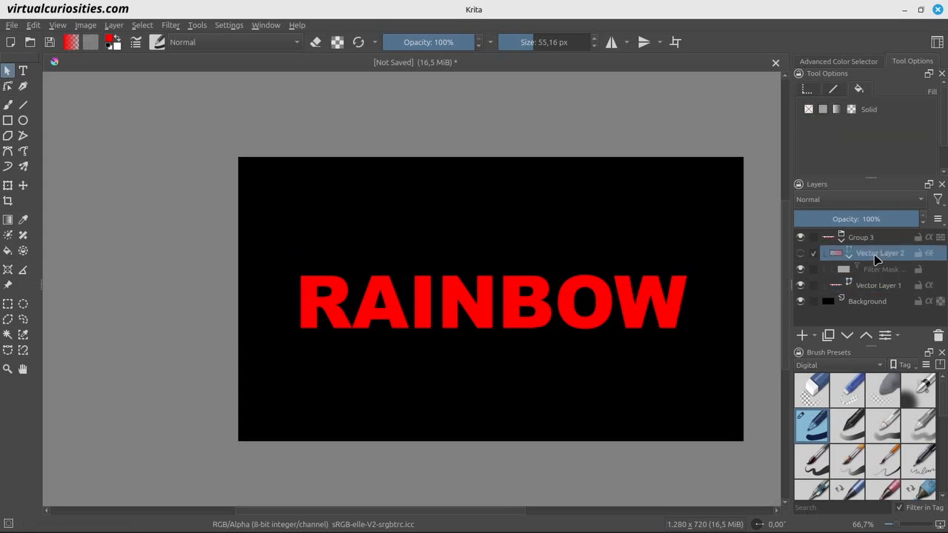
left_click(799, 253)
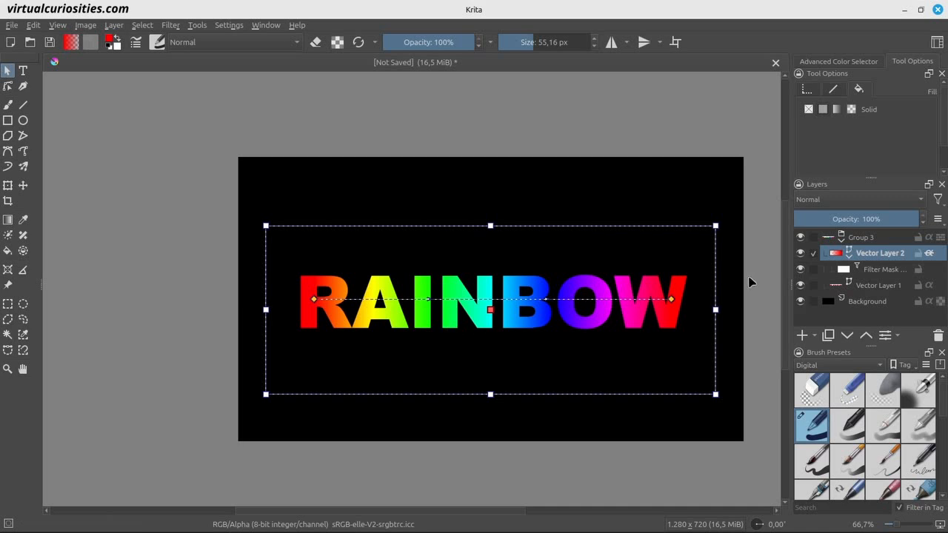
left_click(837, 200)
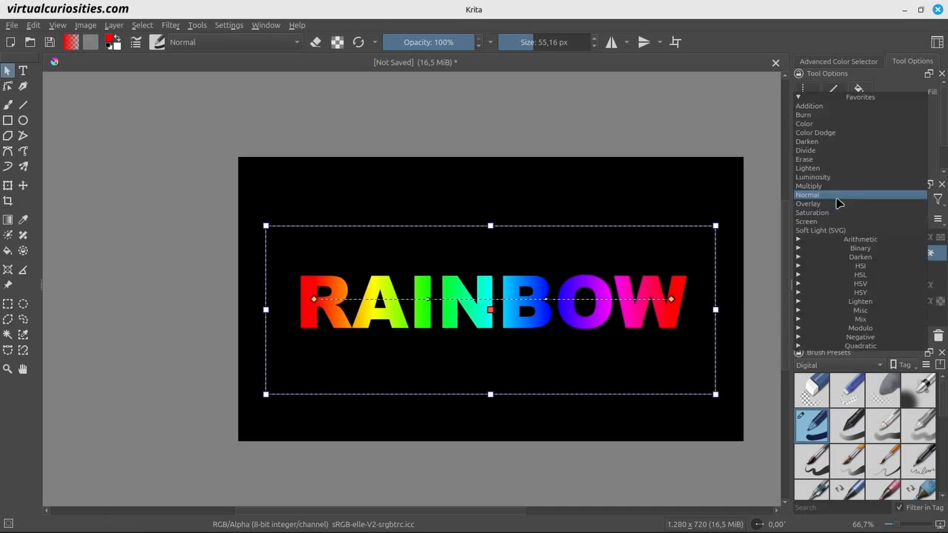
left_click(874, 294)
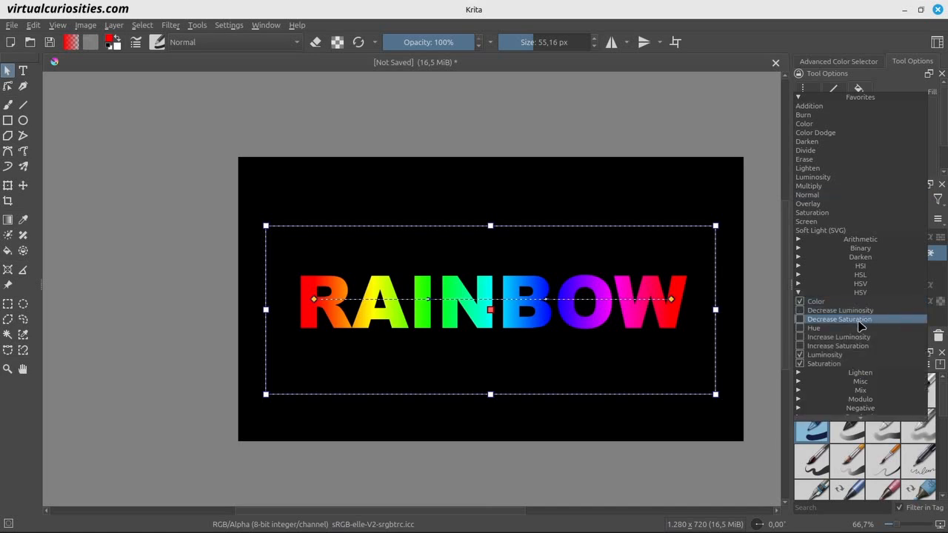
left_click(813, 328)
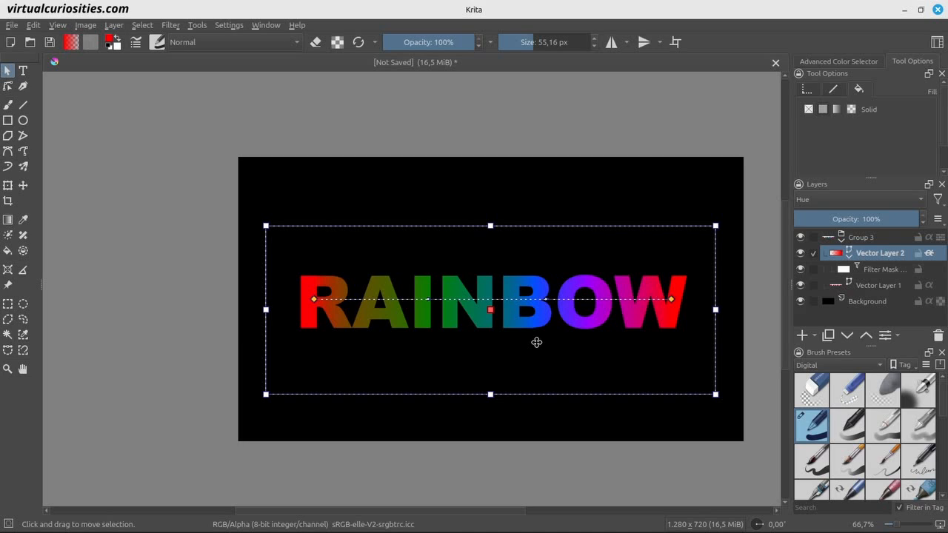
Hide the rectangle's layer and recolor the RAINBOW text on its vector layer to yellow.
left_click(877, 286)
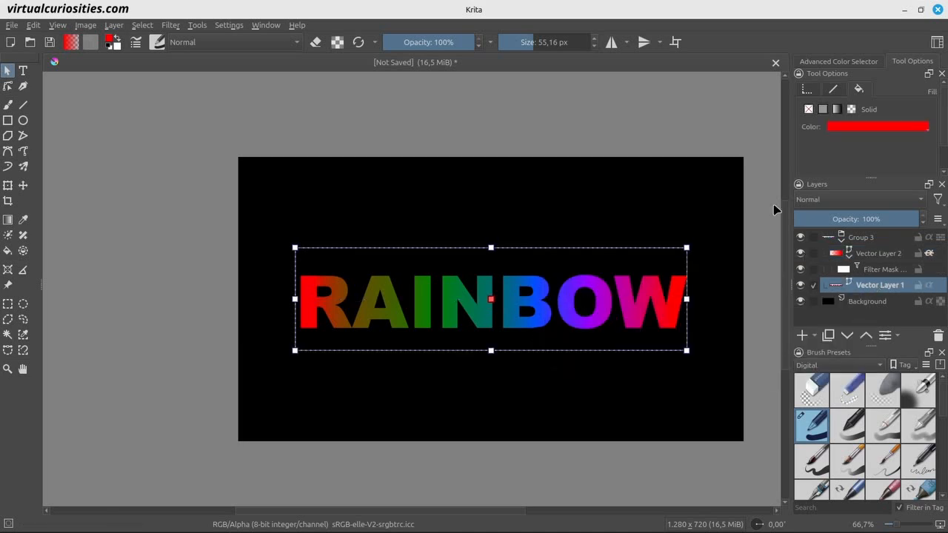
left_click(839, 62)
left_click(800, 253)
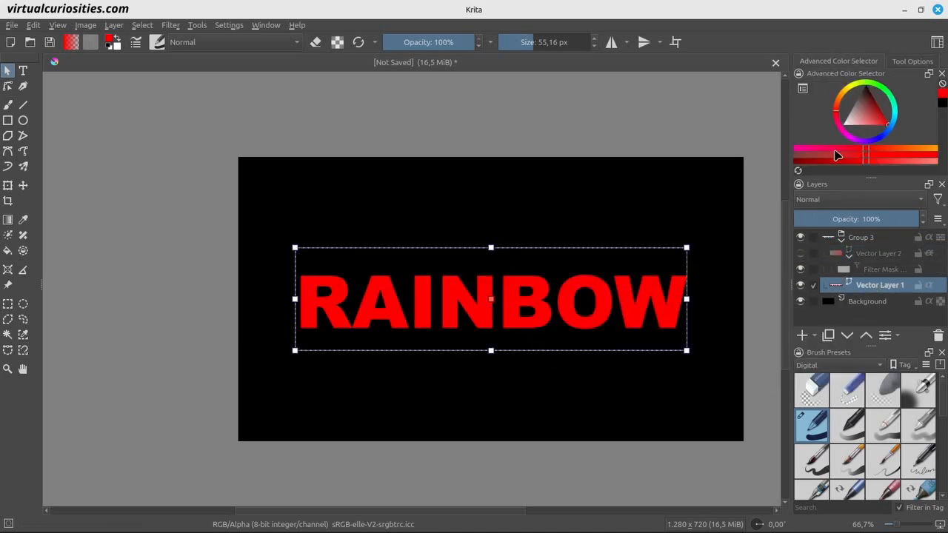
left_click(851, 88)
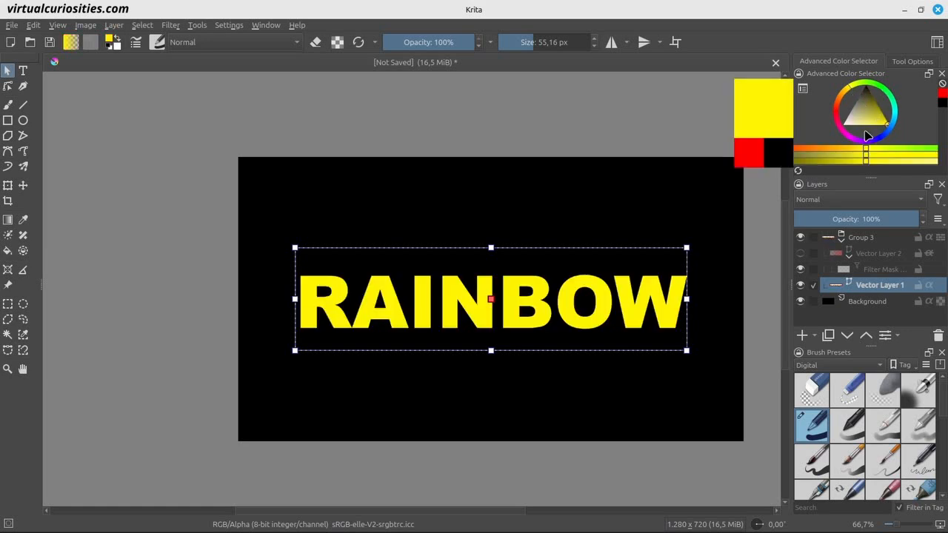
Show the rectangle's layer again and recolor the RAINBOW text to cyan and back to yellow to compare the Hue blending.
left_click(800, 254)
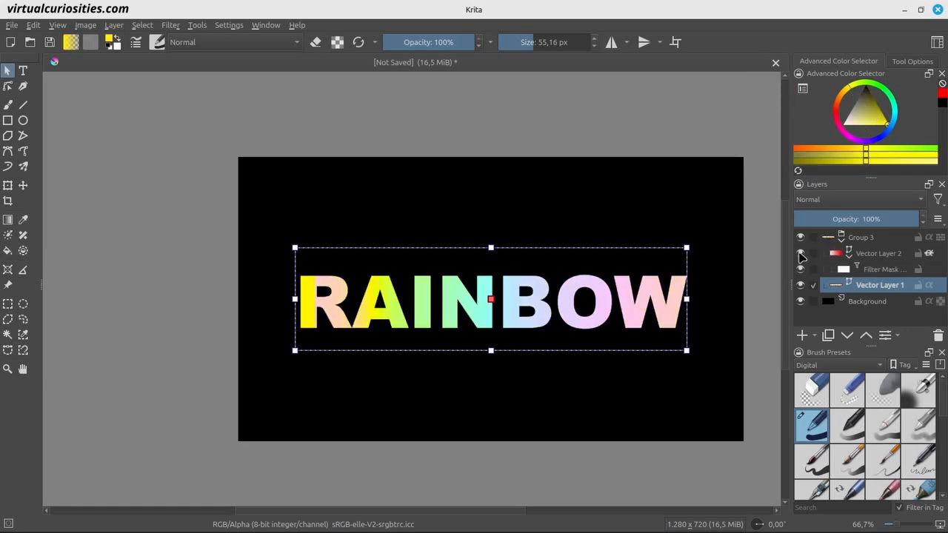
left_click_drag(859, 86, 897, 118)
left_click(882, 139)
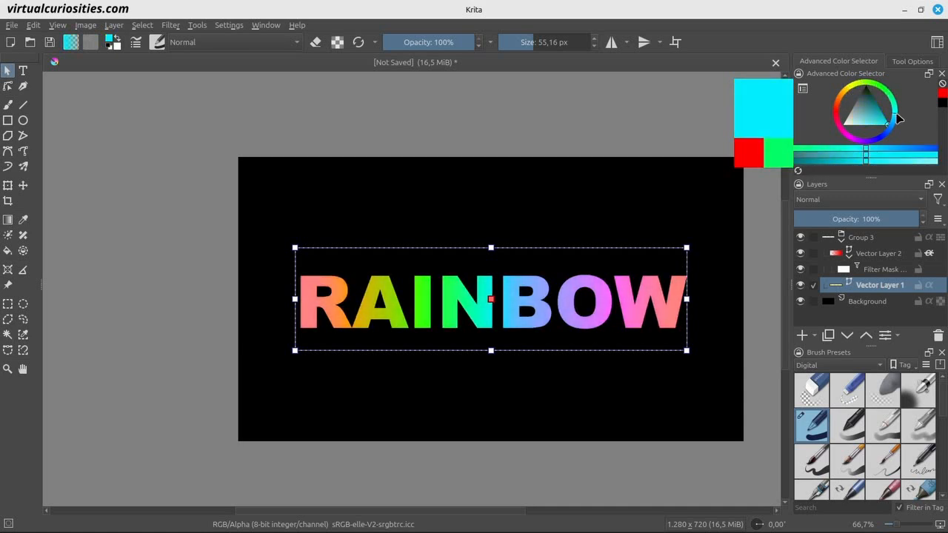
left_click(842, 100)
left_click_drag(842, 100, 852, 88)
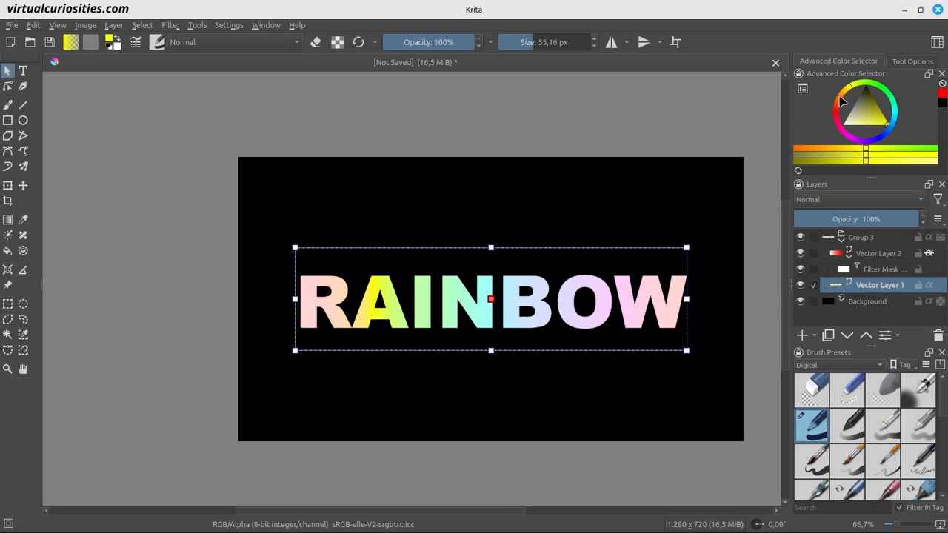
Try blue, light blue, green and yellow-green as the RAINBOW text's color, then undo the color tests.
left_click(882, 142)
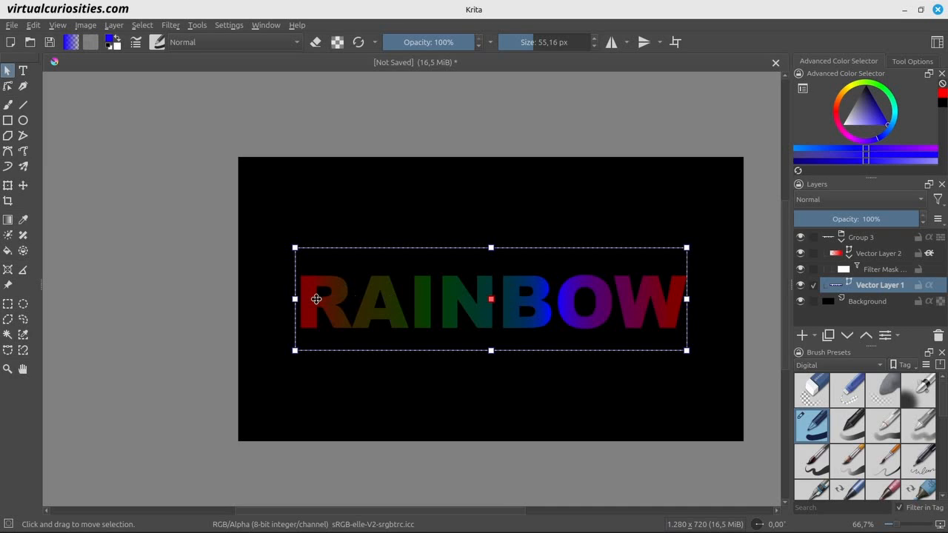
left_click(896, 128)
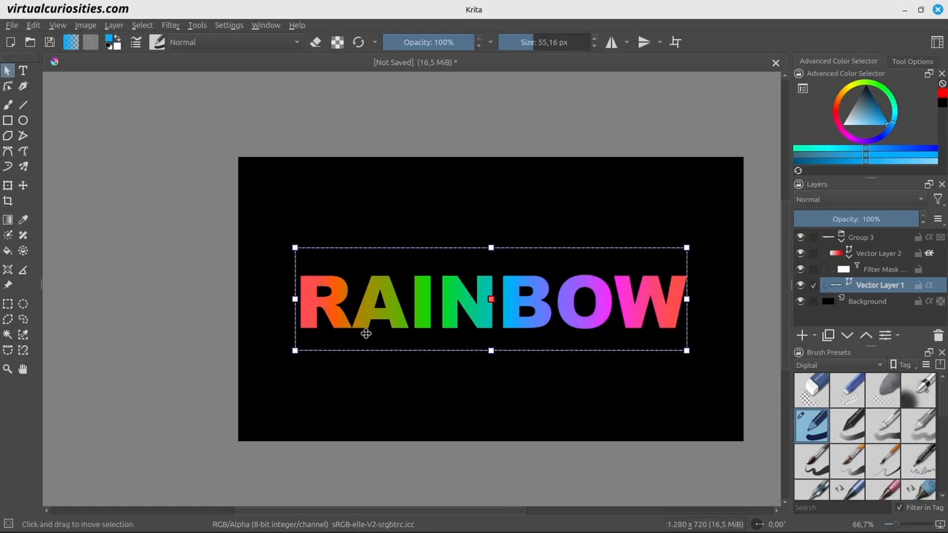
left_click(883, 87)
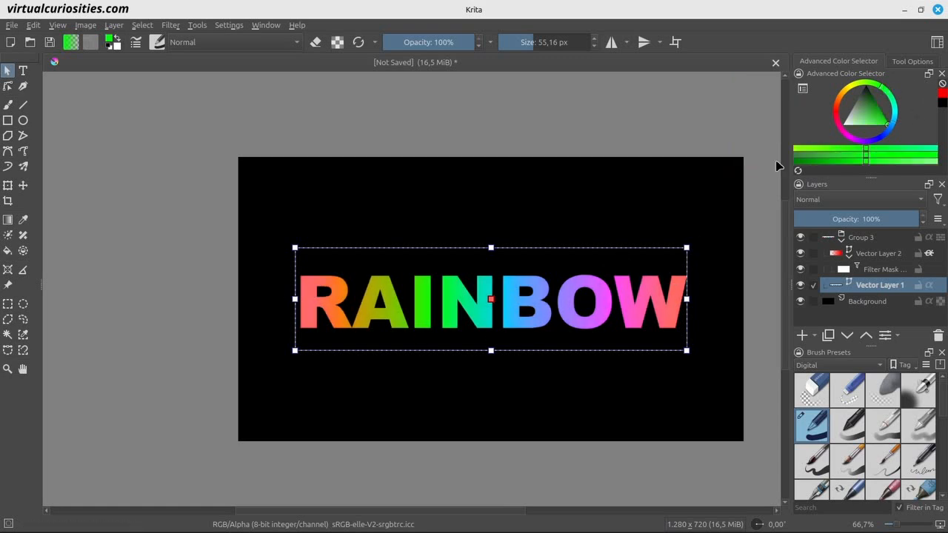
left_click(876, 100)
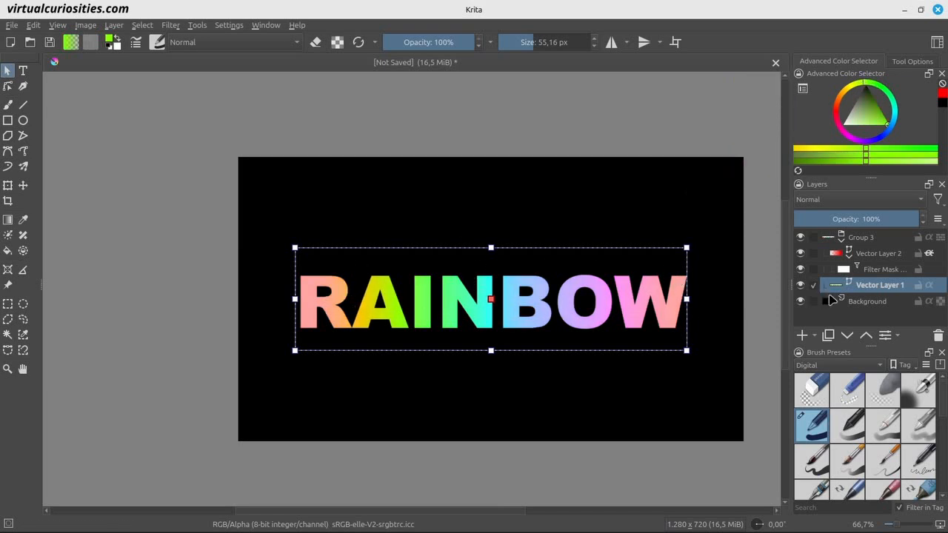
key("ctrl+z")
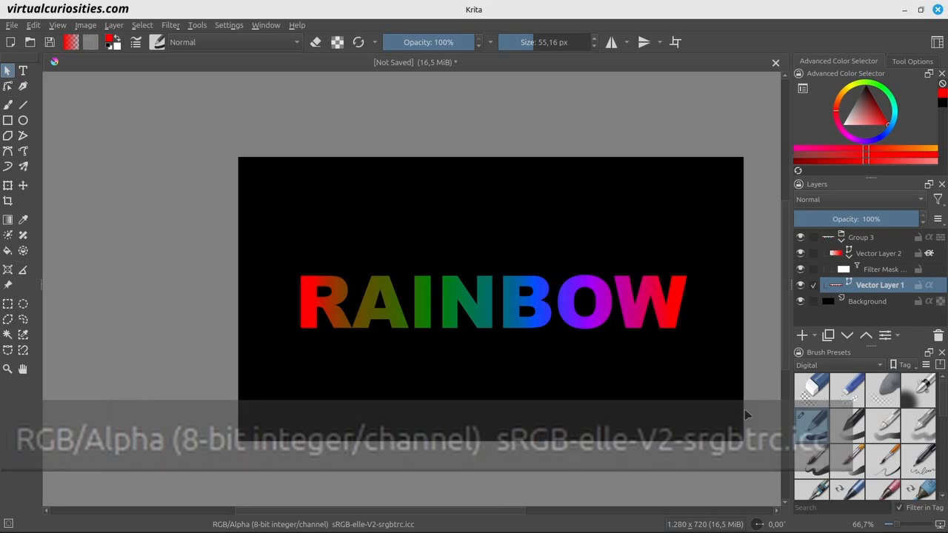
Open the image color space conversion and examine the sRGB-elle-V2-g10.icc and Rec2020-elle-V4-g10.icc profiles in the Color Space Browser, keeping the current profile.
left_click(85, 27)
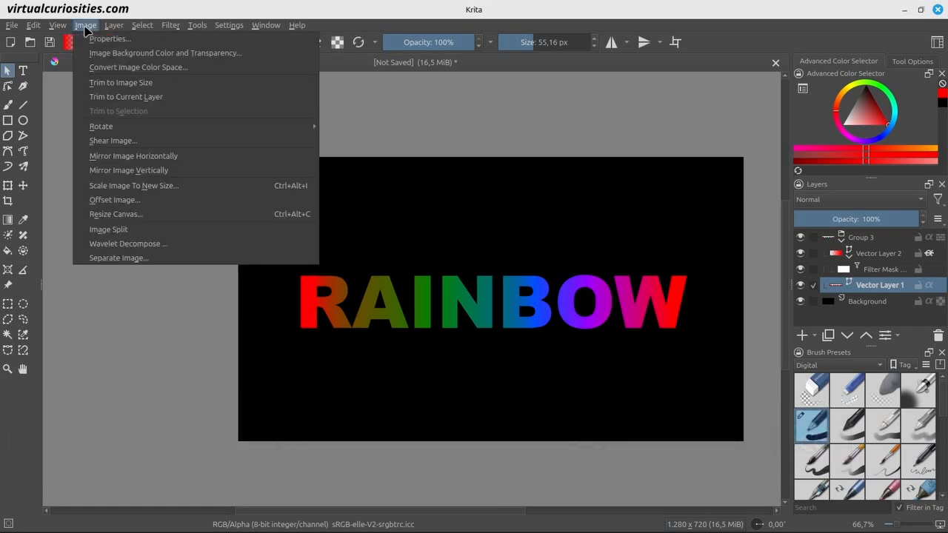
left_click(161, 67)
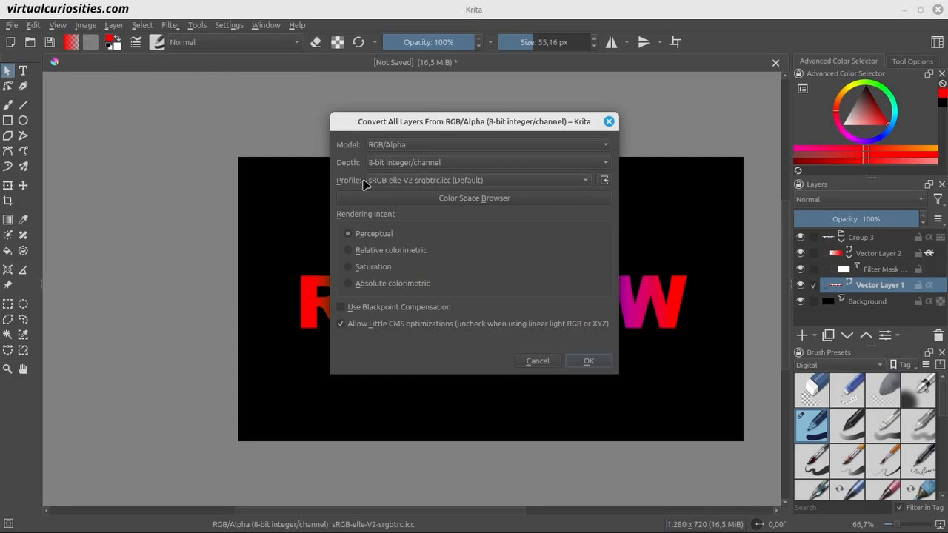
left_click(436, 199)
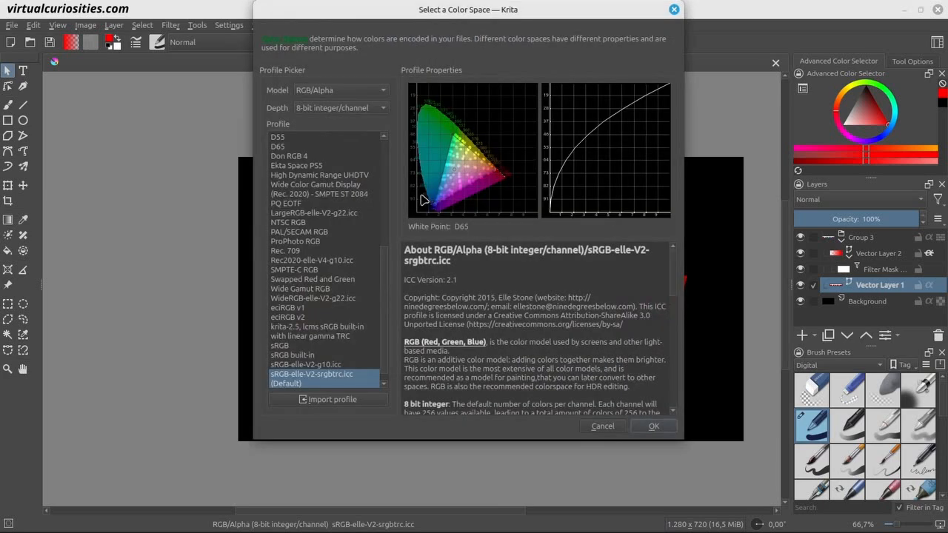
left_click_drag(384, 285, 386, 306)
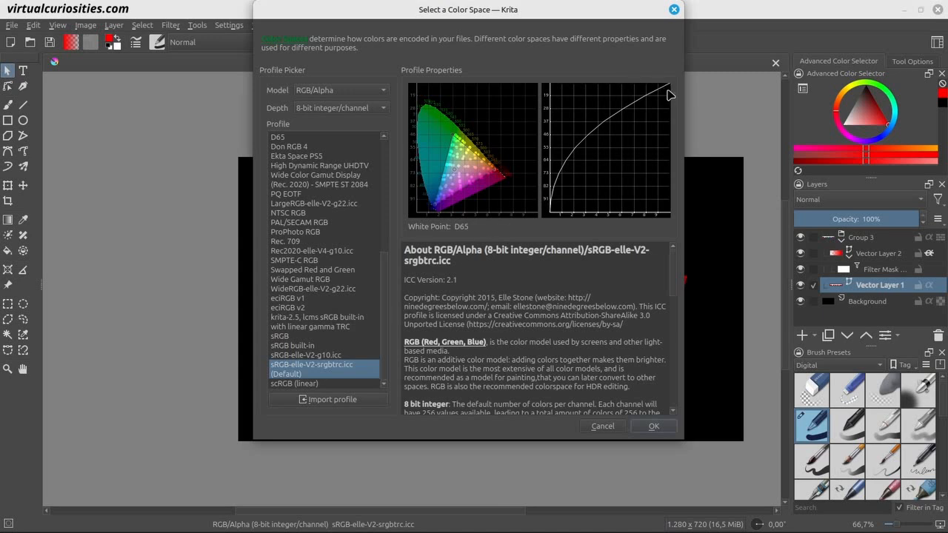
left_click(353, 359)
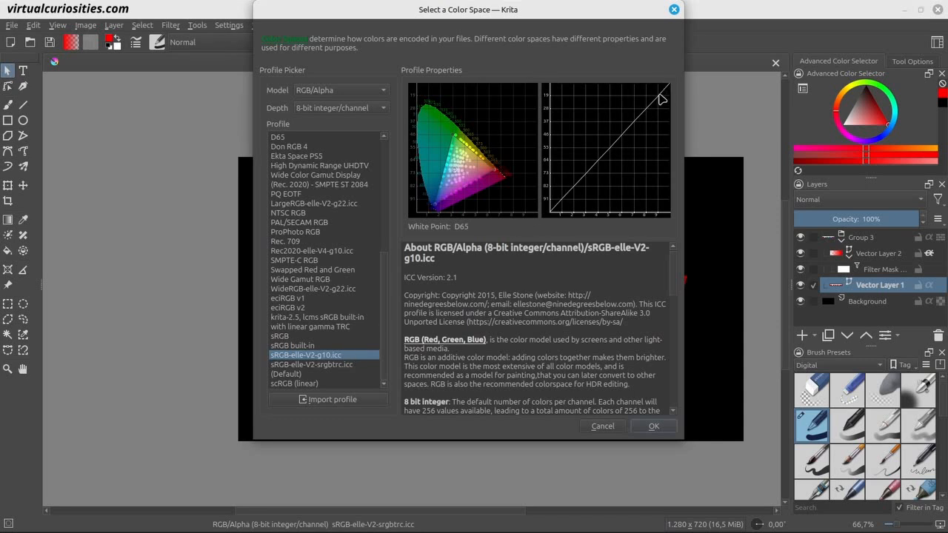
left_click(335, 252)
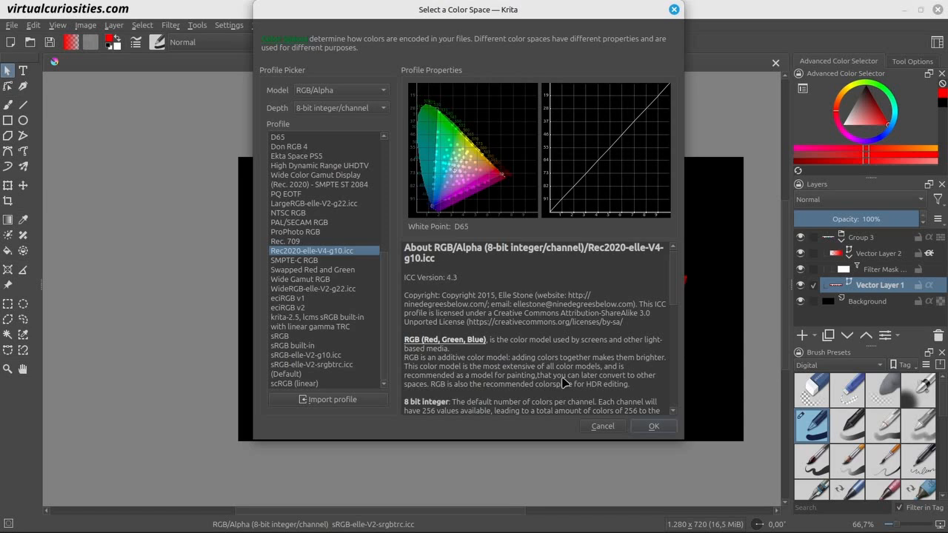
left_click(602, 427)
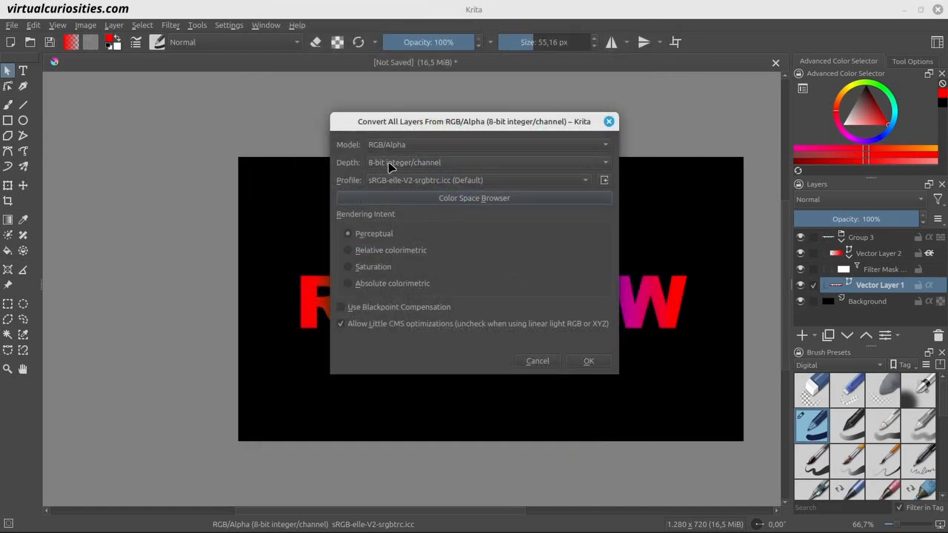
Convert the image to 16-bit integer/channel RGB/Alpha with the sRGB-elle-V2-g10.icc profile.
left_click(462, 167)
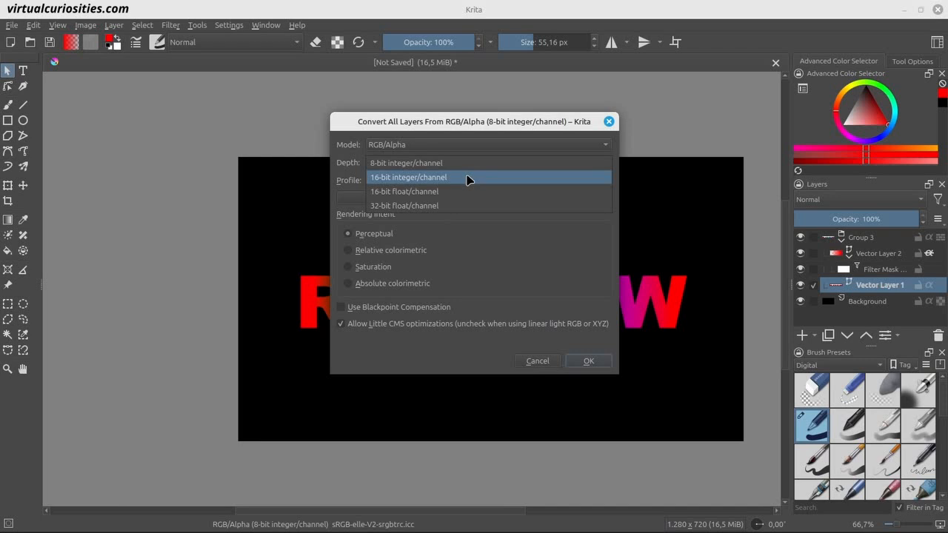
left_click(467, 179)
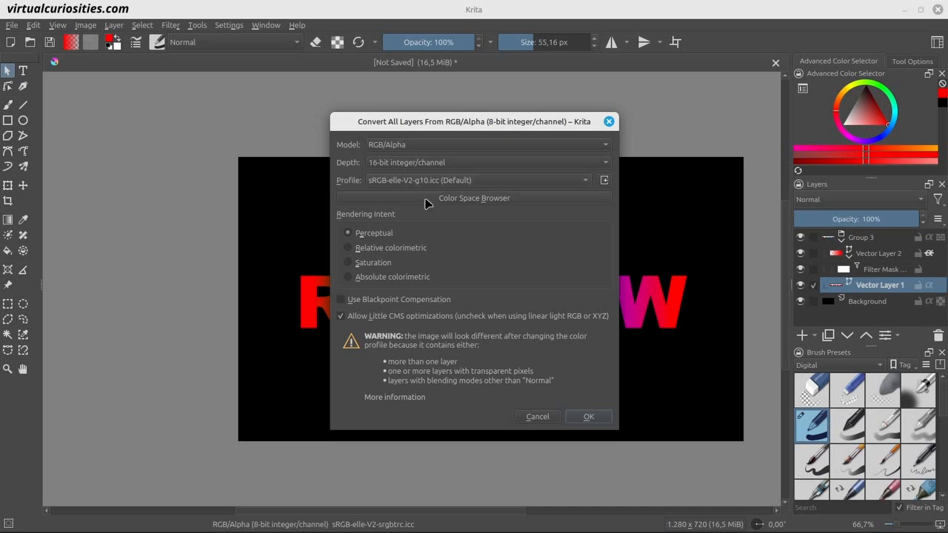
left_click(586, 417)
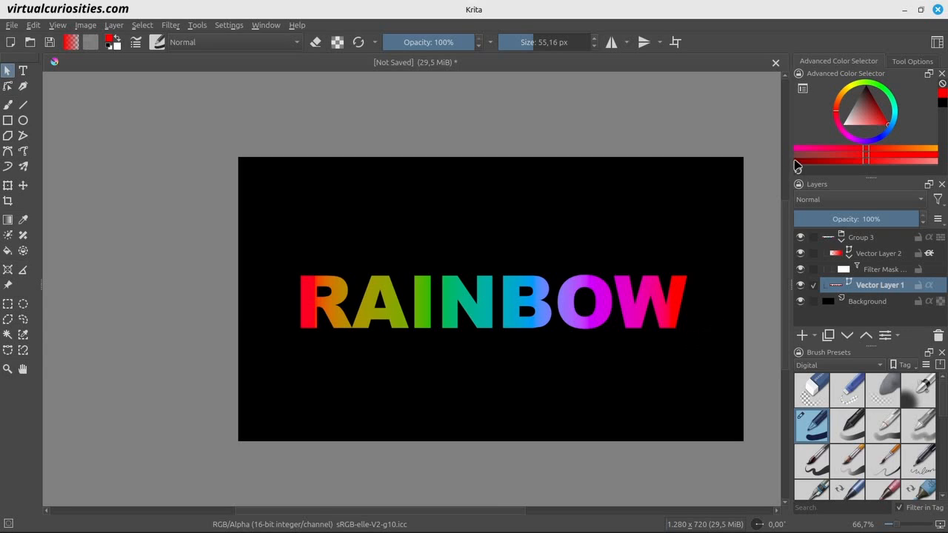
Vary the RAINBOW text's hue in the converted image, trying a pinkish red and ending on red.
left_click(678, 284)
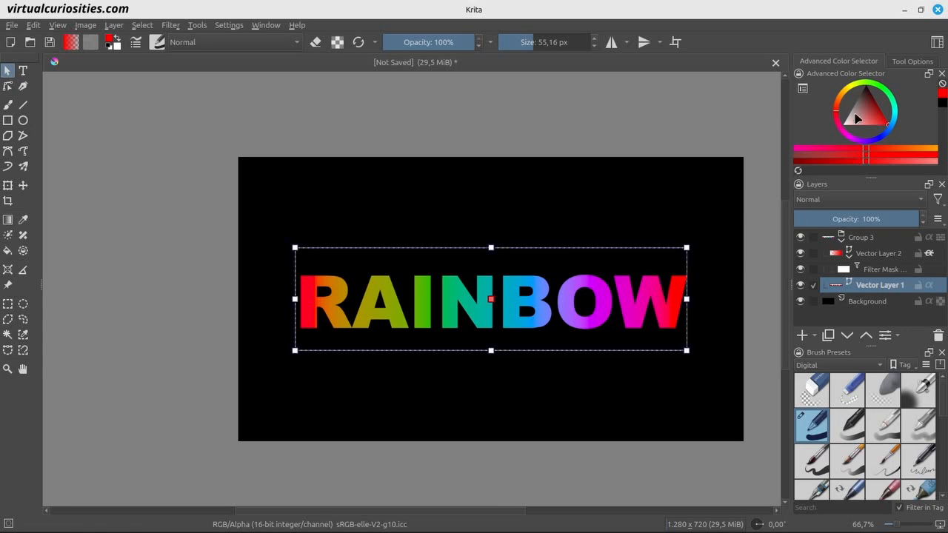
left_click_drag(845, 104, 837, 123)
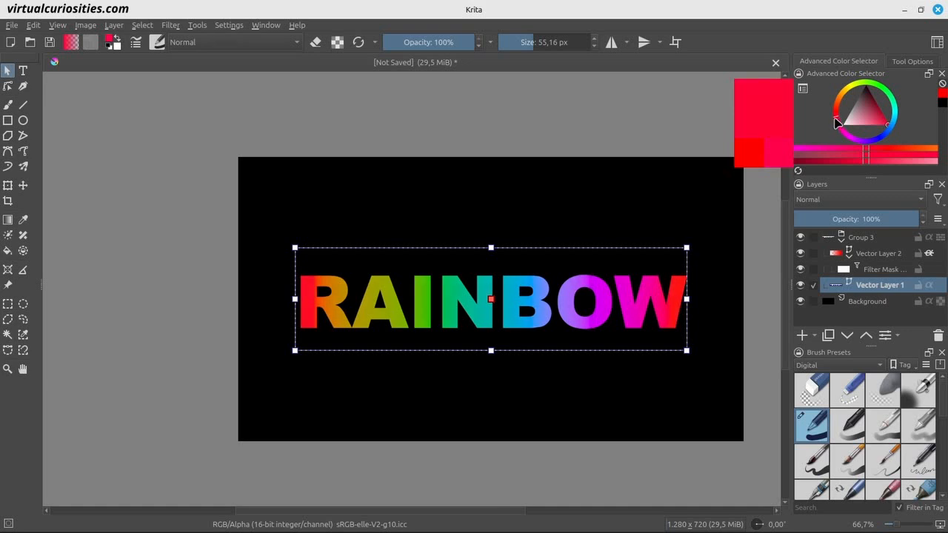
left_click_drag(837, 122, 837, 122)
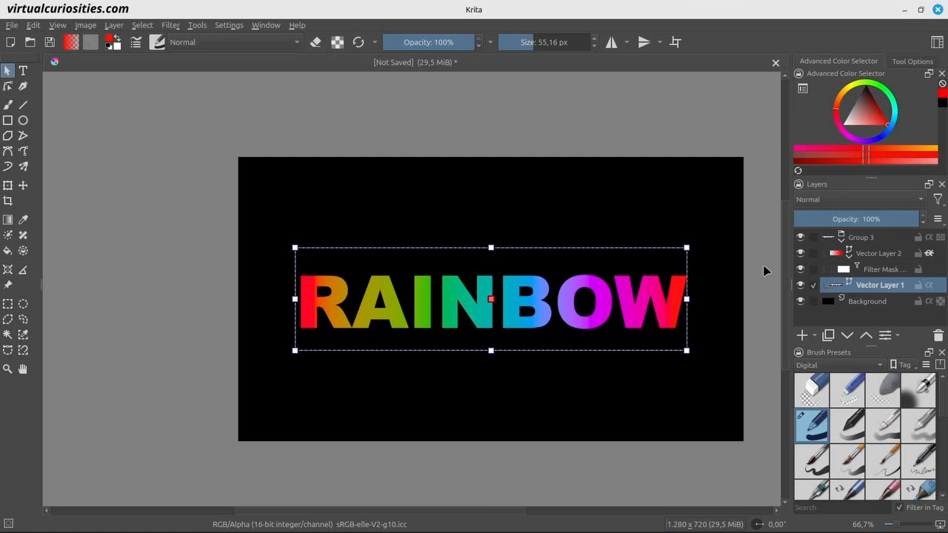
Add a paint layer above Group 3 and paint a curved red stroke over the text with Airbrush Soft at 260,57 px.
left_click(862, 238)
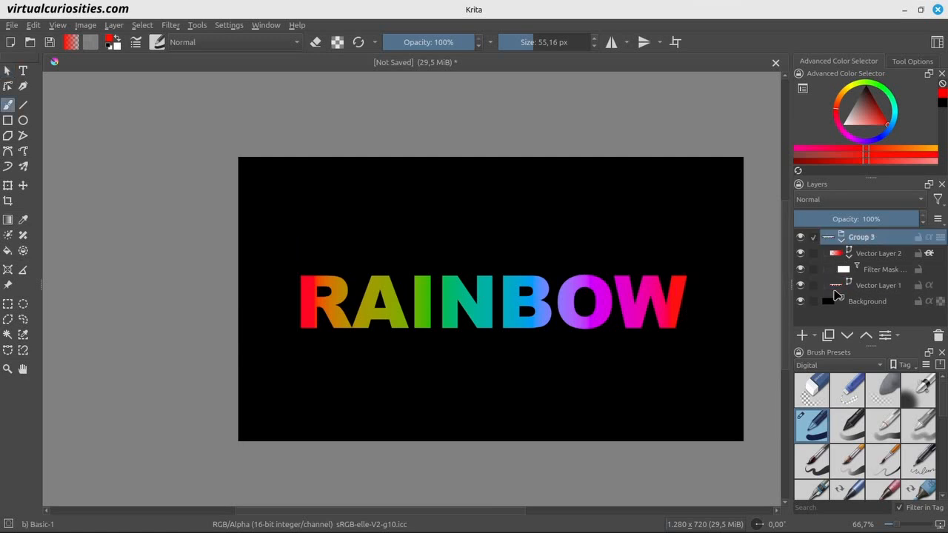
left_click(806, 336)
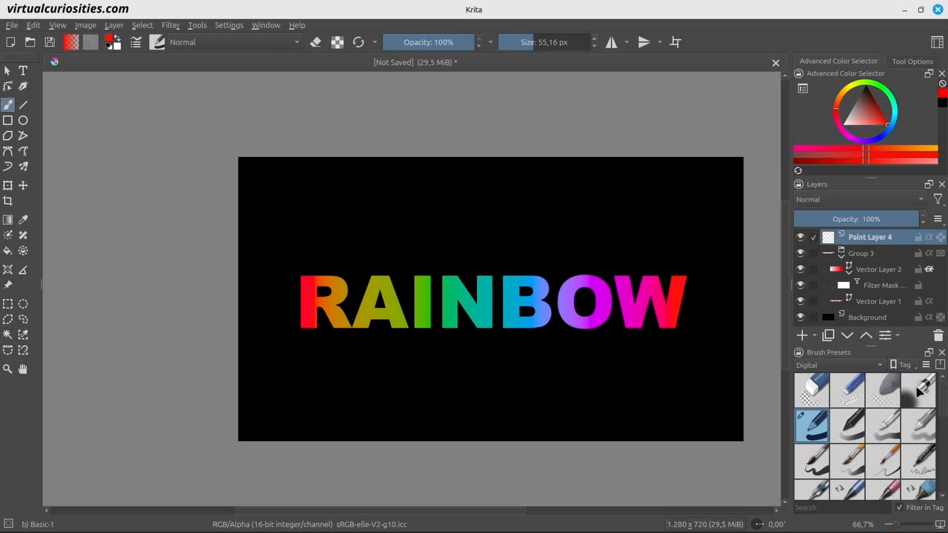
left_click(919, 393)
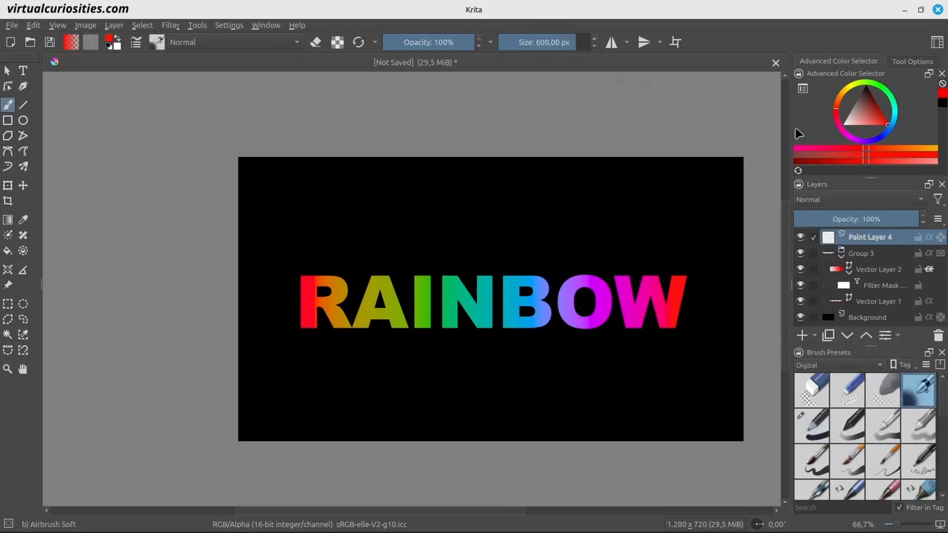
mouse_move(588, 218)
left_mouse_down()
mouse_move(494, 213)
mouse_move(452, 223)
mouse_move(411, 257)
mouse_move(386, 309)
mouse_move(418, 352)
left_mouse_up()
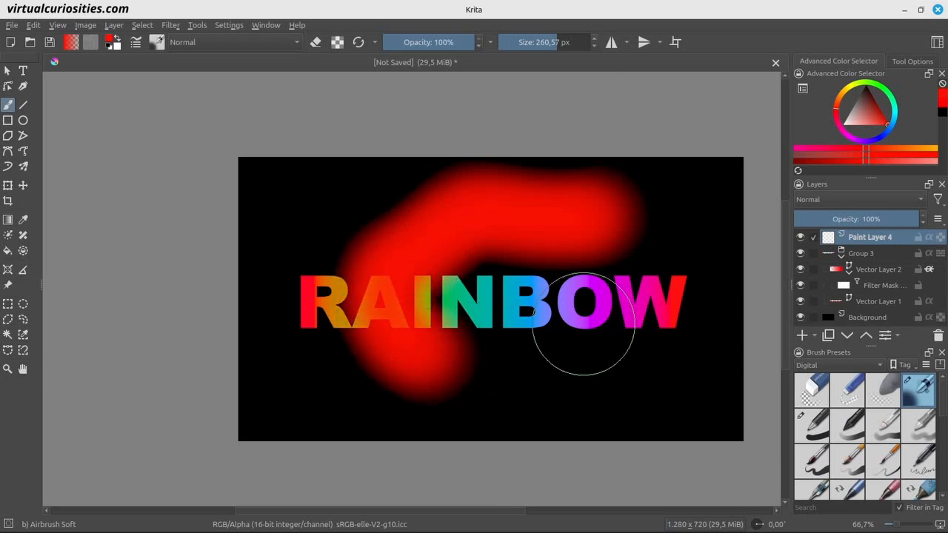
Move the cross-channel filter mask onto Paint Layer 4 and lower the start of its Alpha channel curve to output -100.
left_click_drag(881, 286, 894, 242)
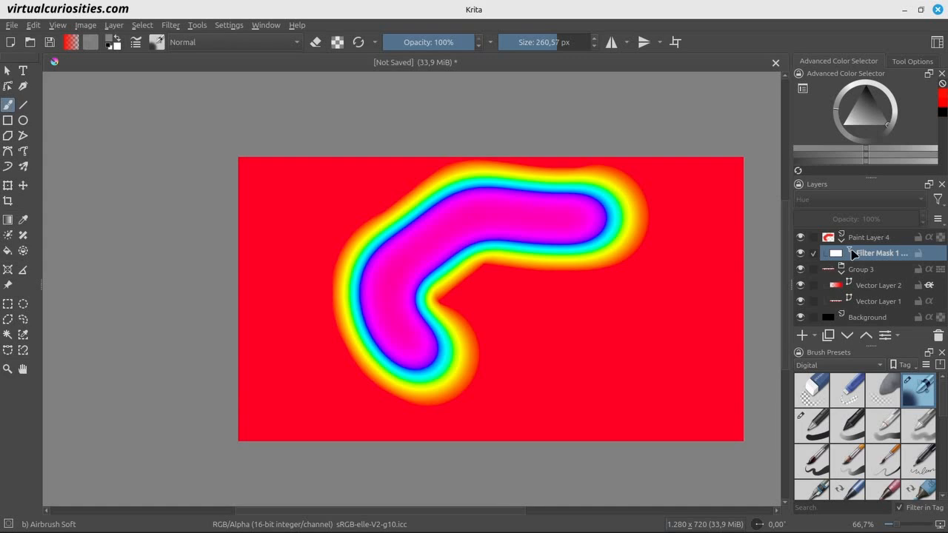
right_click(852, 250)
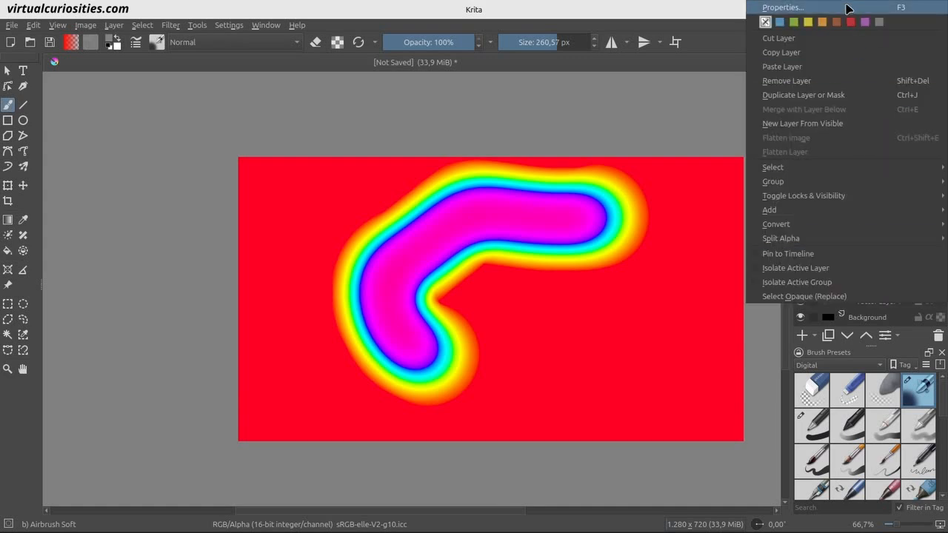
left_click(847, 7)
left_click_drag(378, 172, 368, 337)
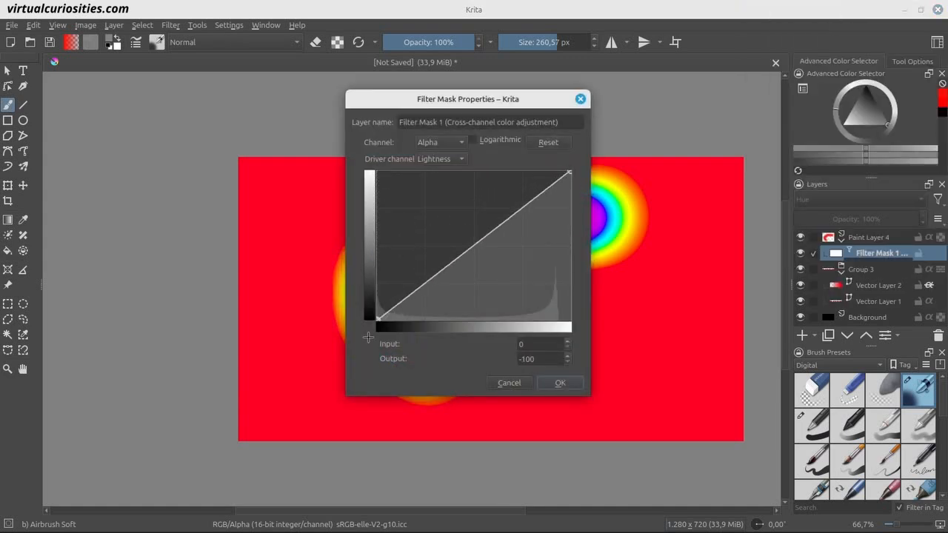
Set the Alpha channel's driver to Alpha, place the curve's upper point at input 1, output 100, and apply the mask changes.
left_click(450, 158)
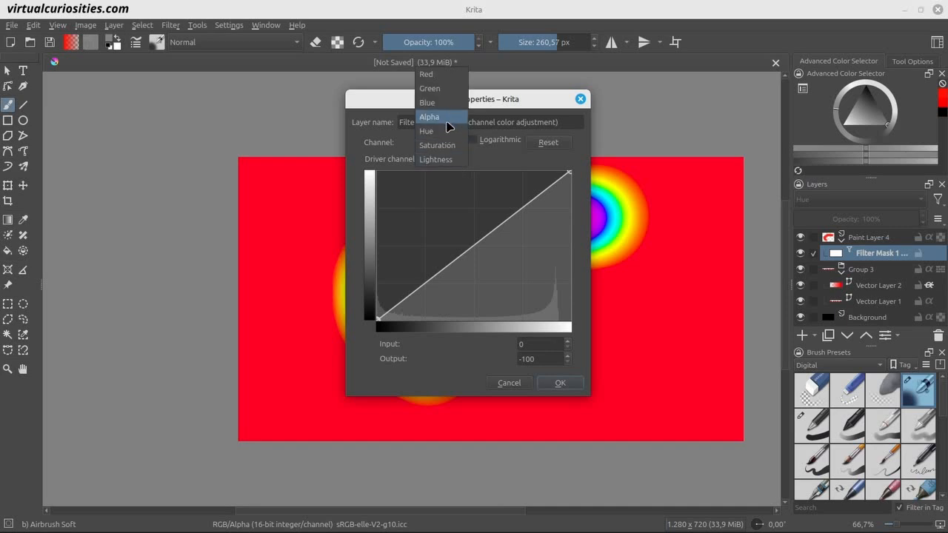
left_click(447, 119)
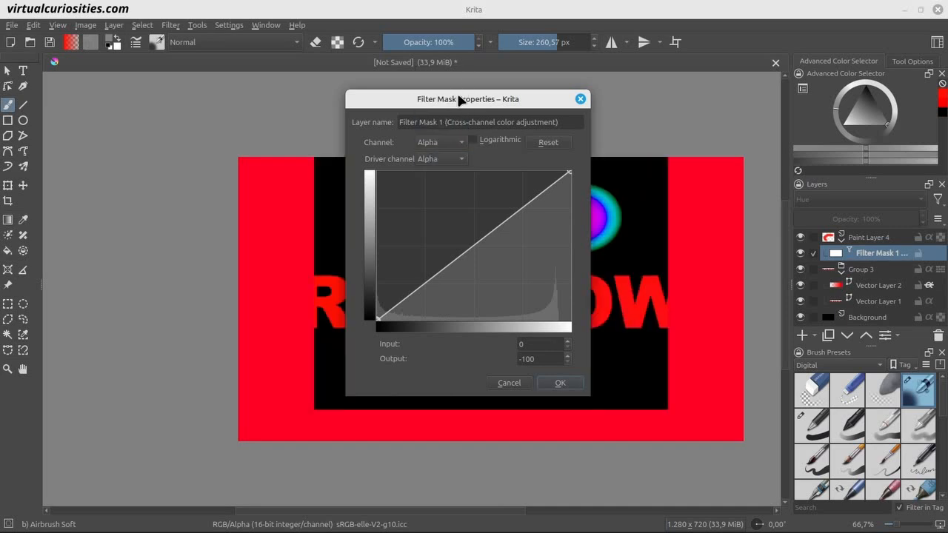
left_click_drag(459, 99, 229, 109)
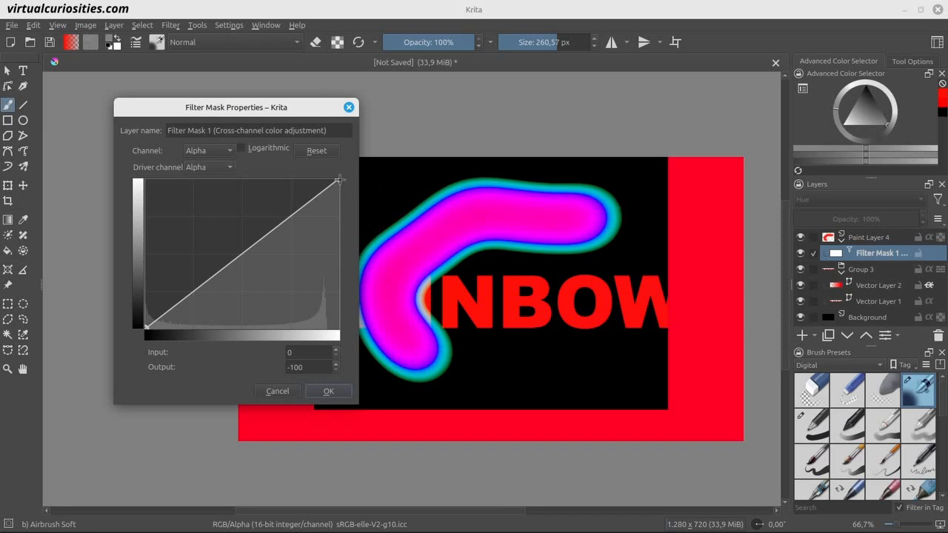
left_click_drag(339, 179, 234, 149)
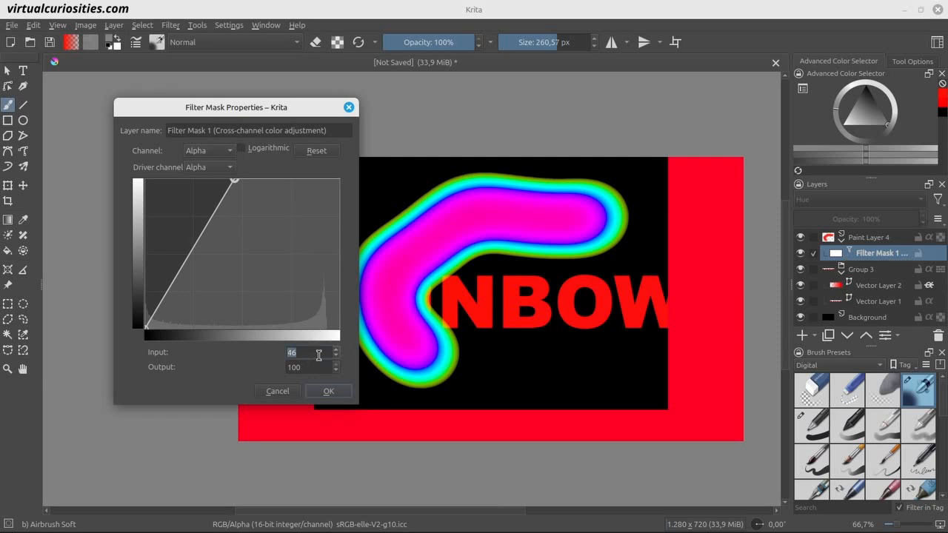
type("1")
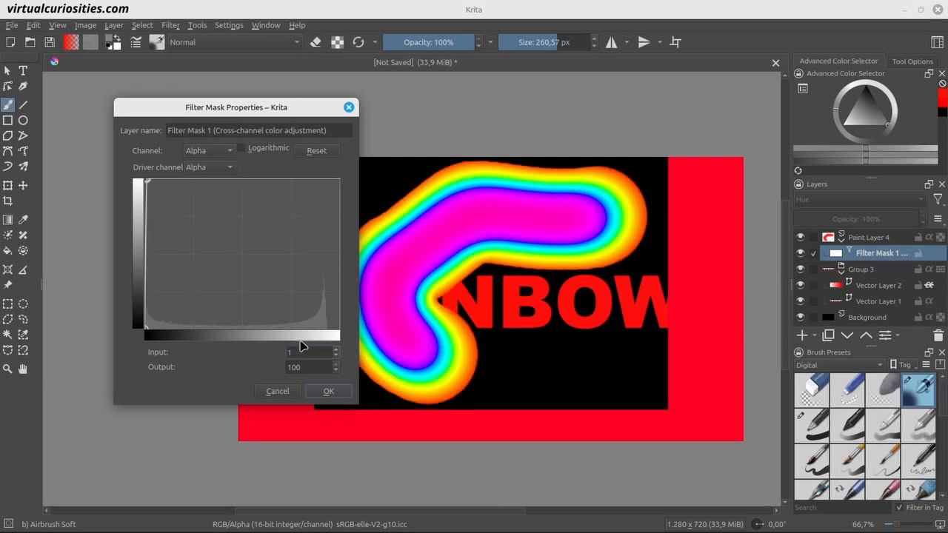
left_click(328, 391)
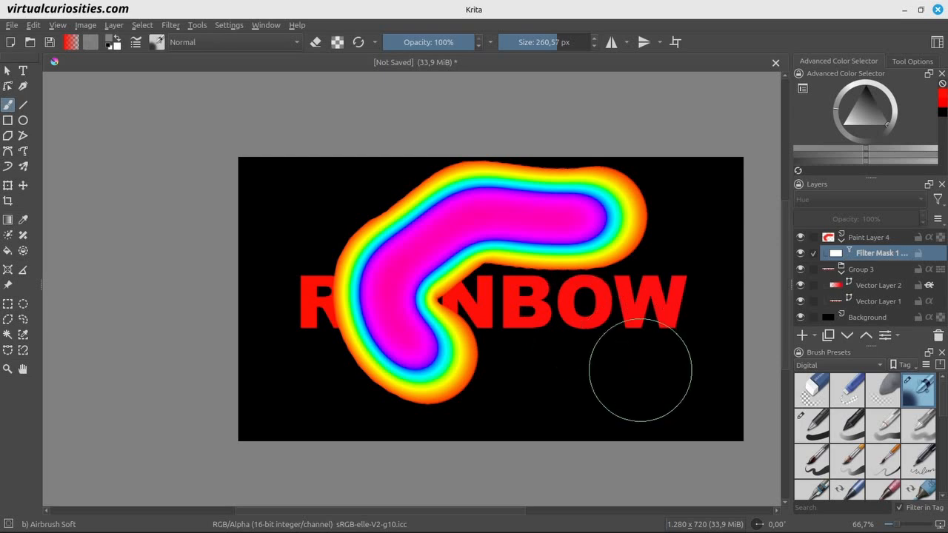
Paint more soft airbrush strokes on Paint Layer 4 around and across the text.
left_click(868, 237)
mouse_move(563, 367)
left_mouse_down()
mouse_move(634, 345)
mouse_move(444, 338)
mouse_move(518, 364)
left_mouse_up()
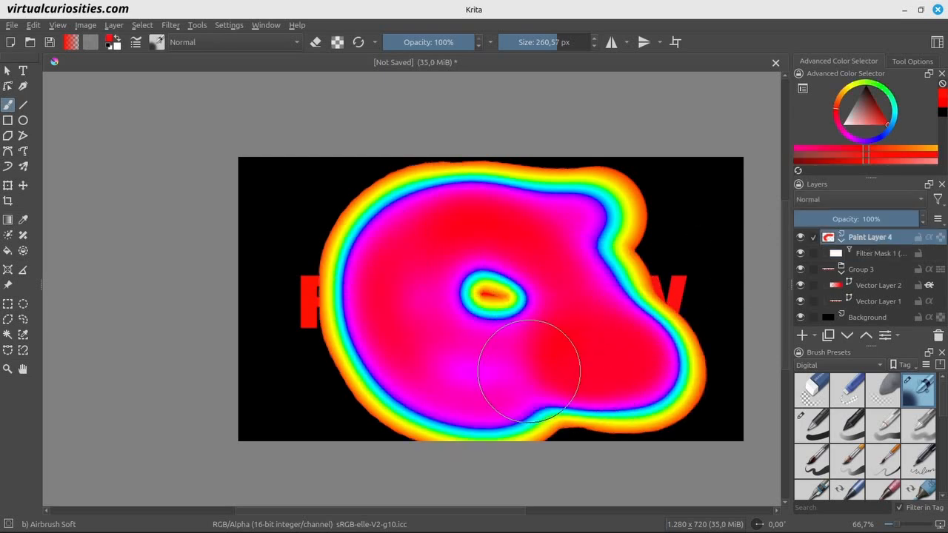
Clear Paint Layer 4 and paint looping strokes over the text with the Texture Large Splat brush from the Textures presets at 200 px.
key("Delete")
left_click(837, 365)
left_click(842, 474)
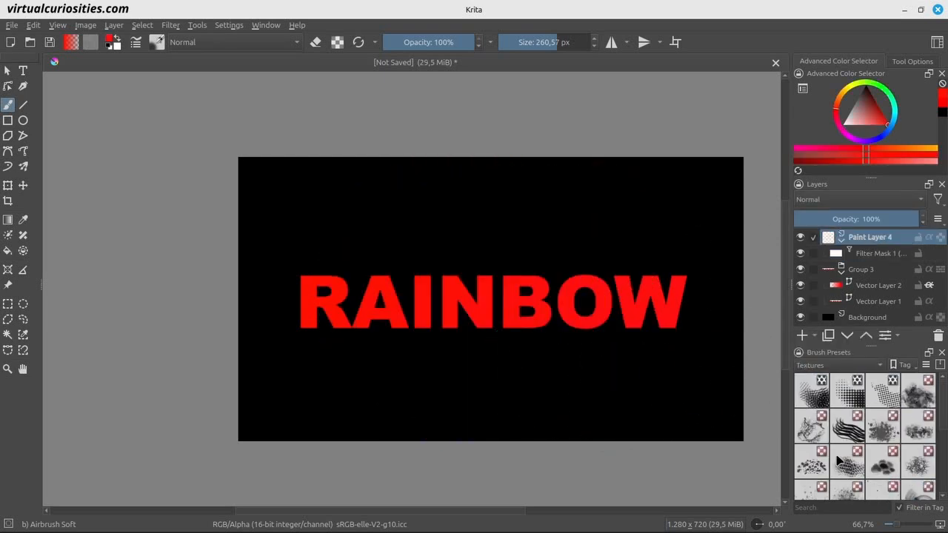
left_click(883, 432)
mouse_move(600, 250)
left_mouse_down()
mouse_move(514, 237)
mouse_move(491, 258)
mouse_move(527, 334)
left_mouse_up()
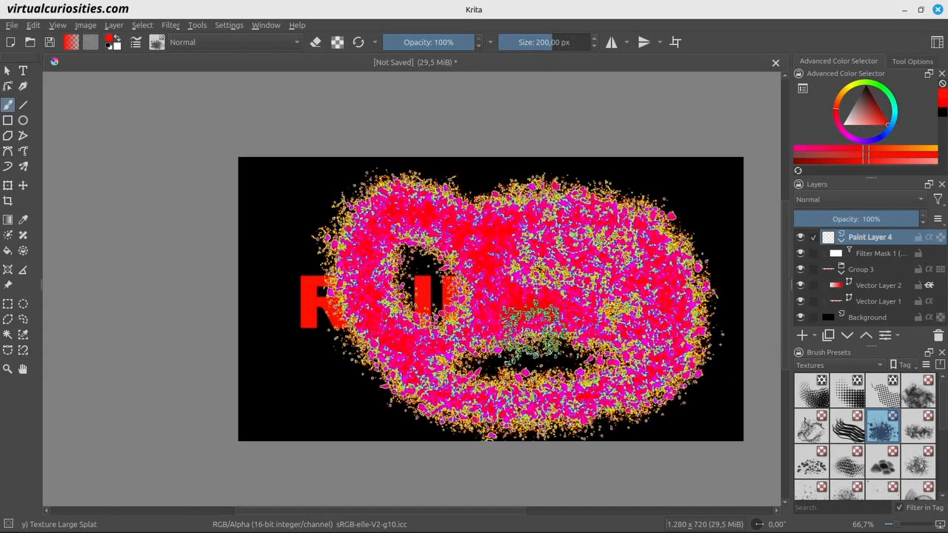
Clear the splatter strokes and cover most of the text with the Texture Big brush at 435 px.
key("Delete")
left_click(919, 391)
left_click_drag(667, 296, 563, 348)
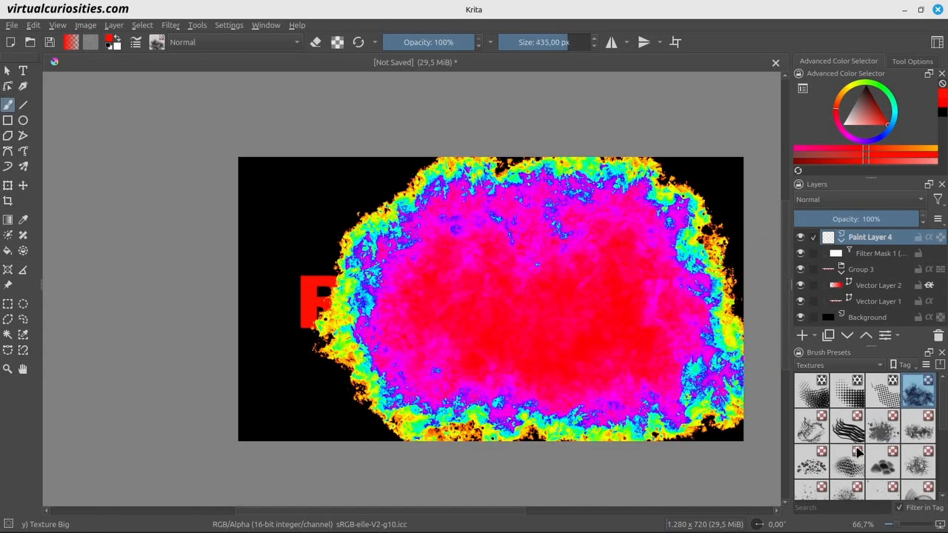
Clear Paint Layer 4 and paint on it with the grass-like stamp brush and the sparkle stamp brush, clearing each result.
key("Delete")
scroll(892, 439, "down", 3)
left_click(883, 390)
mouse_move(703, 207)
left_mouse_down()
mouse_move(260, 207)
mouse_move(615, 370)
left_mouse_up()
key("Delete")
left_click(846, 461)
mouse_move(434, 264)
left_mouse_down()
mouse_move(445, 322)
mouse_move(479, 211)
mouse_move(448, 328)
left_mouse_up()
key("Delete")
Paint over the text with Stamp Leaves at 165 px and with the dark grass-like stamp brush, clearing the layer after each.
left_click(883, 426)
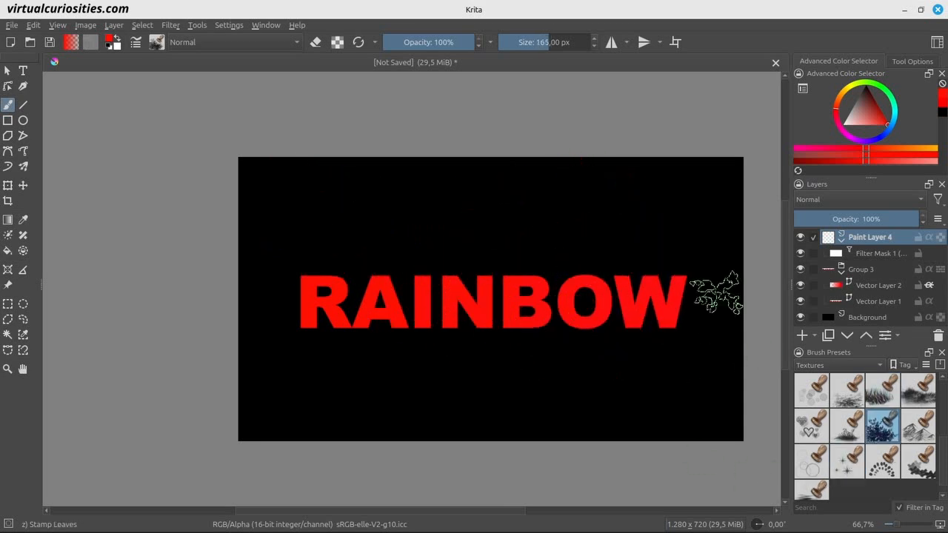
left_click_drag(716, 292, 474, 337)
key("Delete")
left_click(918, 390)
mouse_move(607, 229)
left_mouse_down()
mouse_move(577, 380)
mouse_move(655, 374)
left_mouse_up()
key("Delete")
Paint across the text with Stamp Water at 220 px, leaving Paint Layer 4 cleared at the end.
scroll(876, 460, "down", 2)
left_click(811, 483)
mouse_move(651, 252)
left_mouse_down()
mouse_move(560, 271)
mouse_move(696, 356)
mouse_move(403, 278)
left_mouse_up()
key("Delete")
Hide Paint Layer 4 and Vector Layer 2, and add a new filter mask to the text's Vector Layer 1.
left_click(800, 237)
left_click(873, 301)
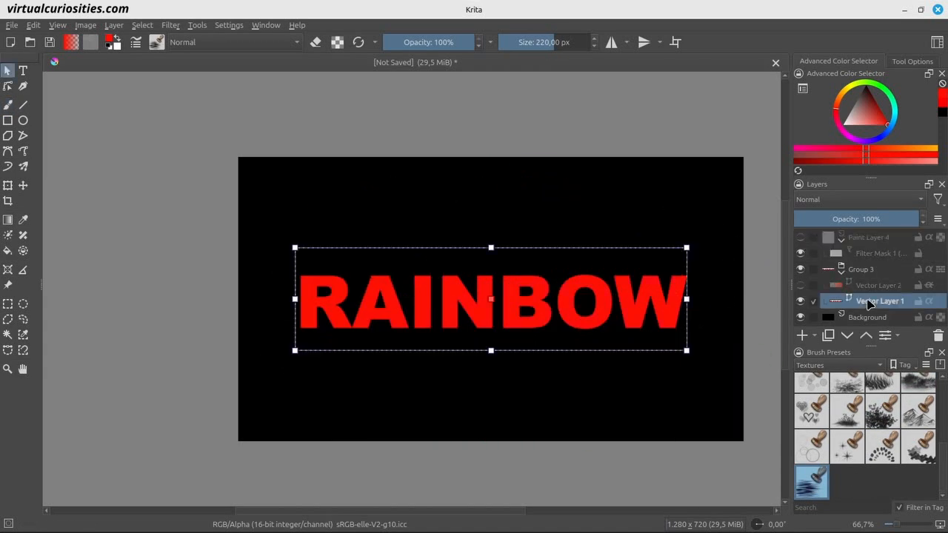
left_click(816, 337)
left_click(852, 466)
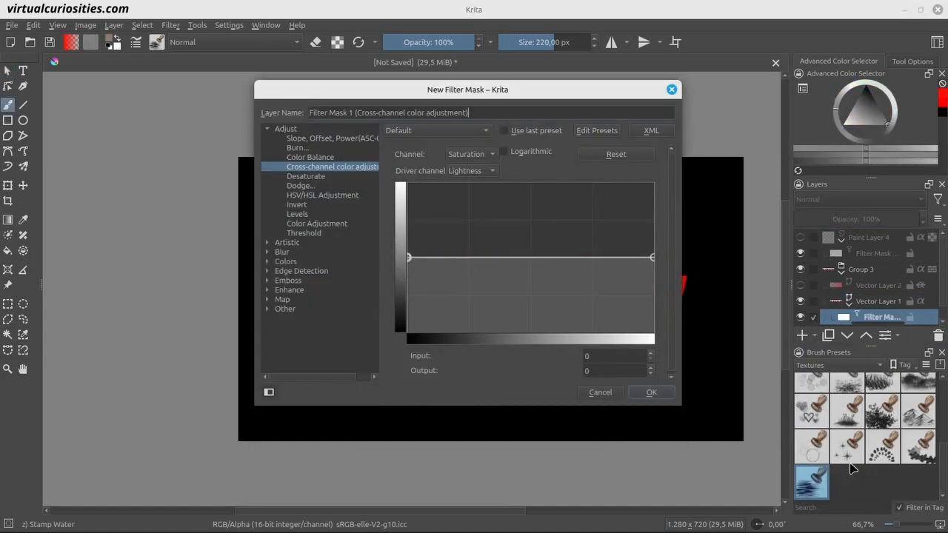
Make the new filter mask a Gaussian Blur with horizontal and vertical radii of 36.89 px.
left_click(282, 252)
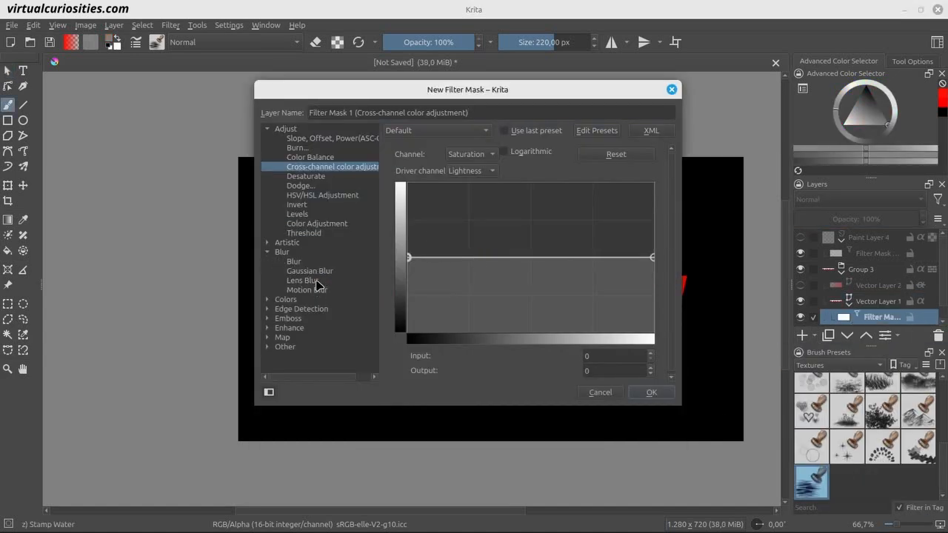
left_click(309, 271)
left_click_drag(501, 89, 238, 105)
left_click(326, 172)
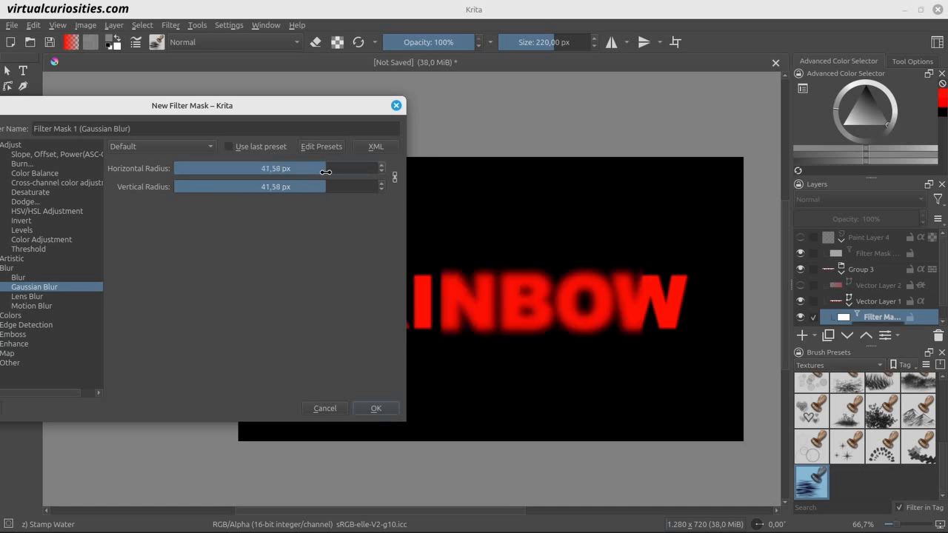
left_click_drag(326, 171, 324, 174)
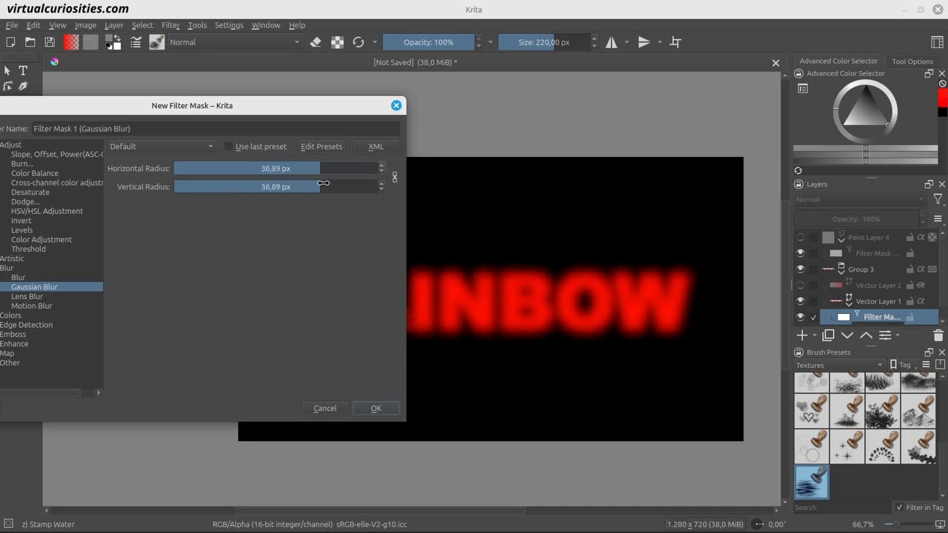
left_click(375, 408)
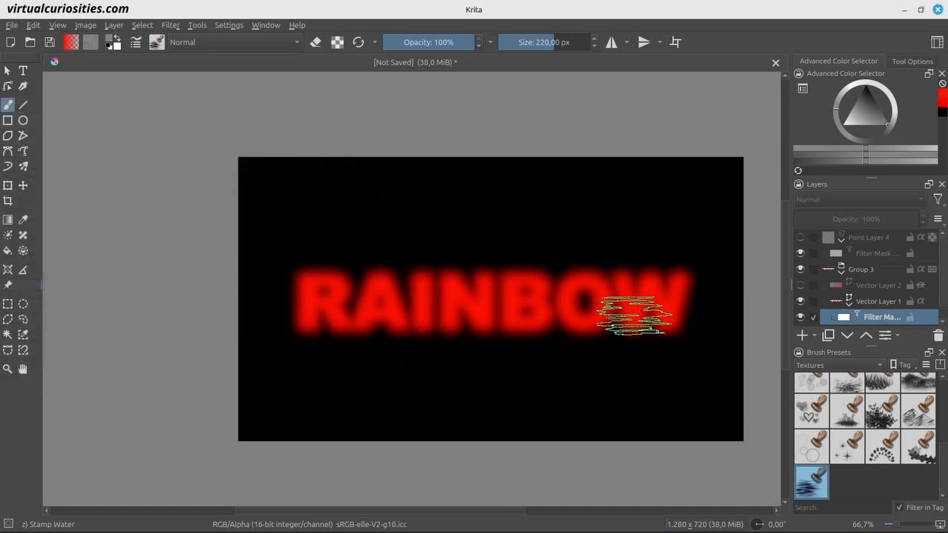
Move the cross-channel filter mask onto Vector Layer 1 above the Gaussian Blur mask, and try blur radii of 14.84 px and 39.75 px.
mouse_move(865, 254)
left_mouse_down()
mouse_move(887, 285)
mouse_move(891, 315)
mouse_move(892, 301)
left_mouse_up()
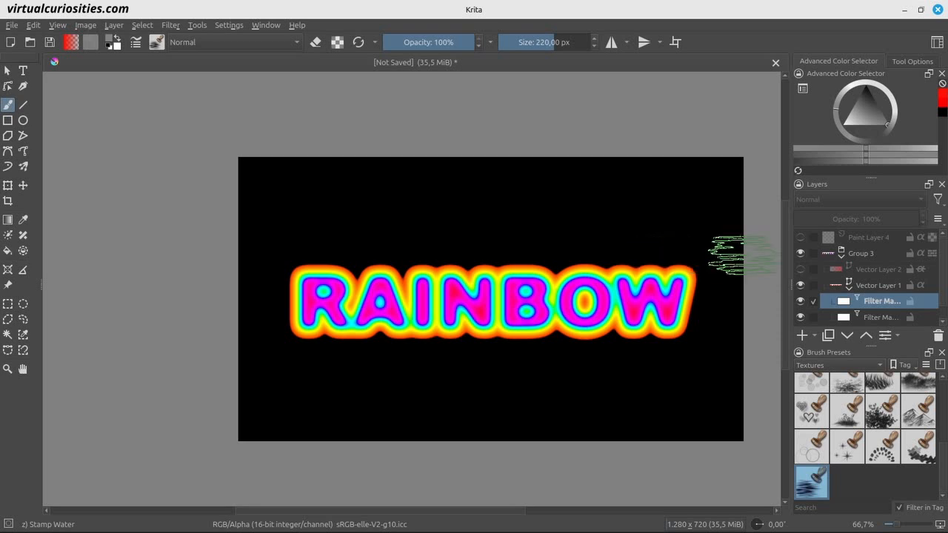
double_click(888, 317)
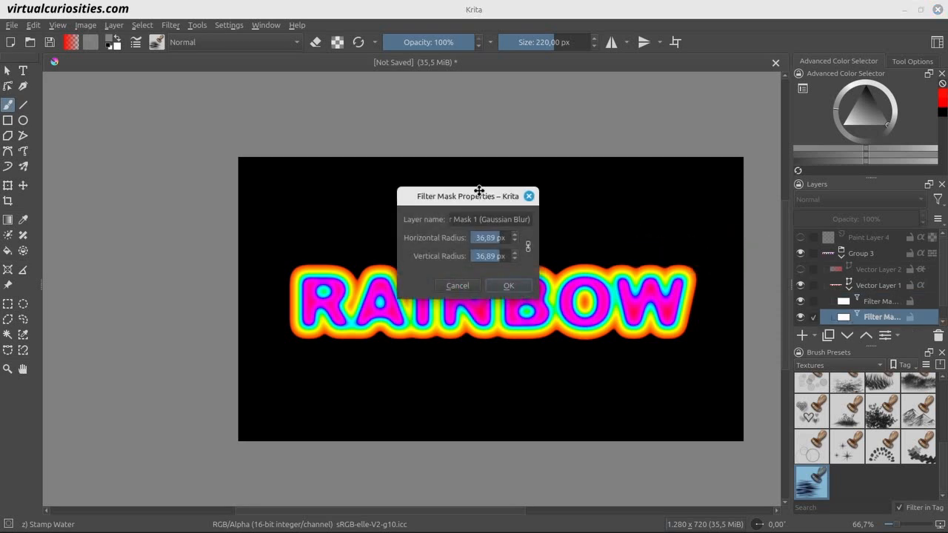
left_click_drag(481, 197, 298, 169)
left_click(310, 212)
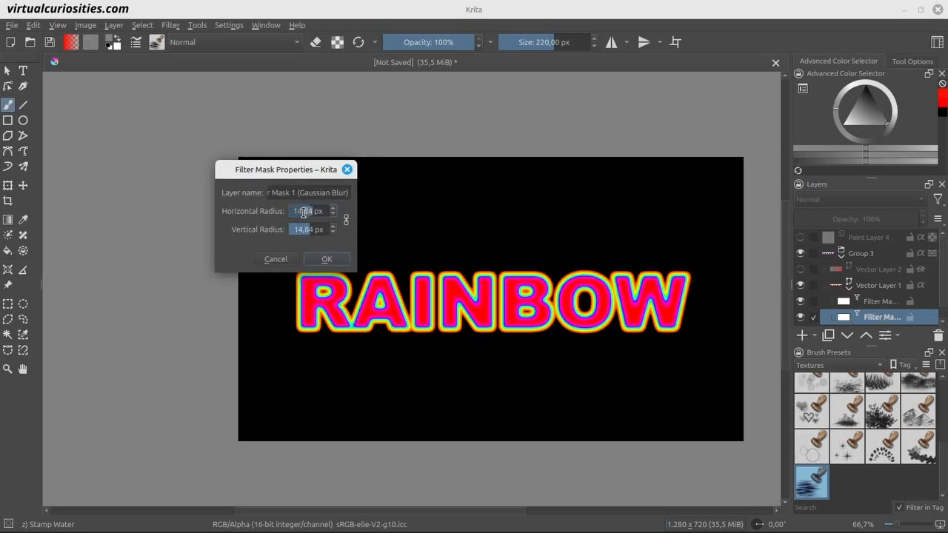
mouse_move(316, 230)
left_mouse_down()
mouse_move(298, 229)
mouse_move(319, 229)
left_mouse_up()
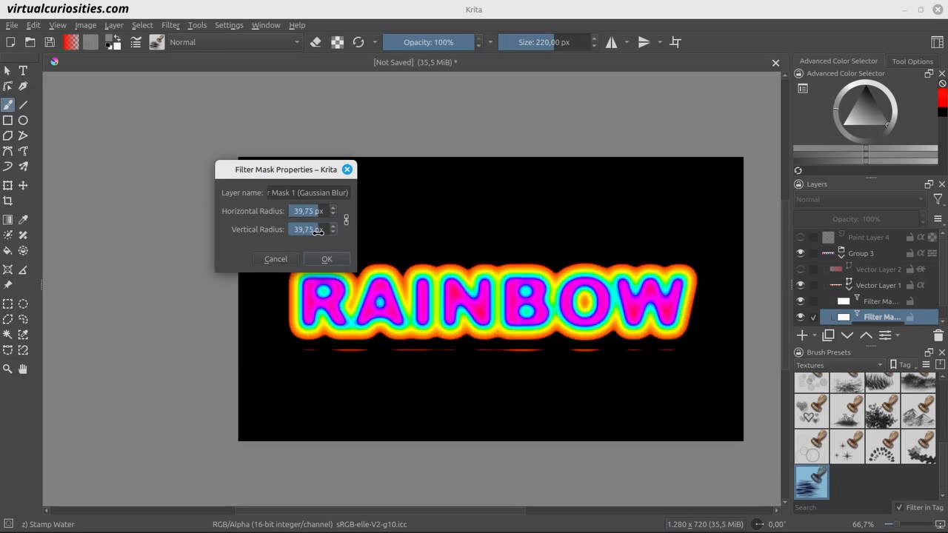